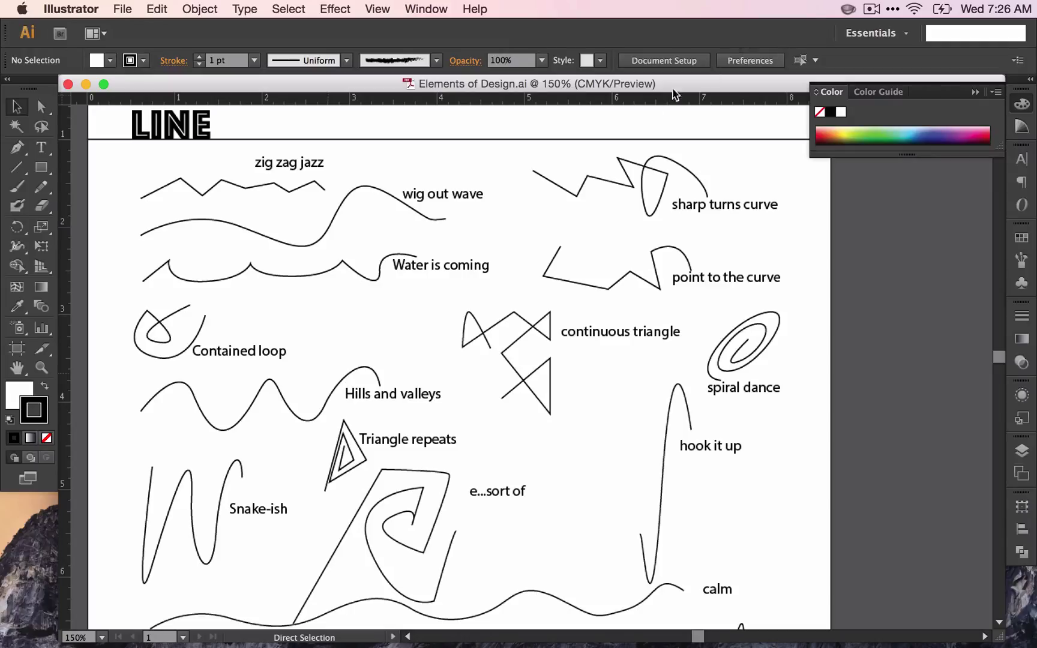
Step: Fit the whole LINE artboard in the window with the Hand tool, then return to the Selection tool
key(v)
double_click(18, 371)
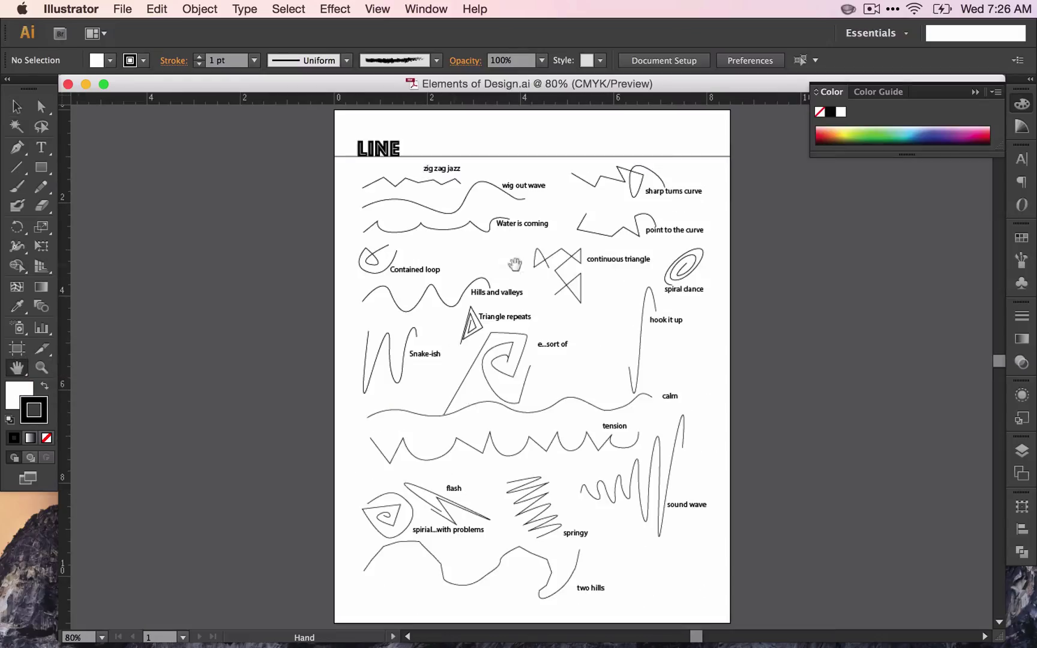
click(18, 106)
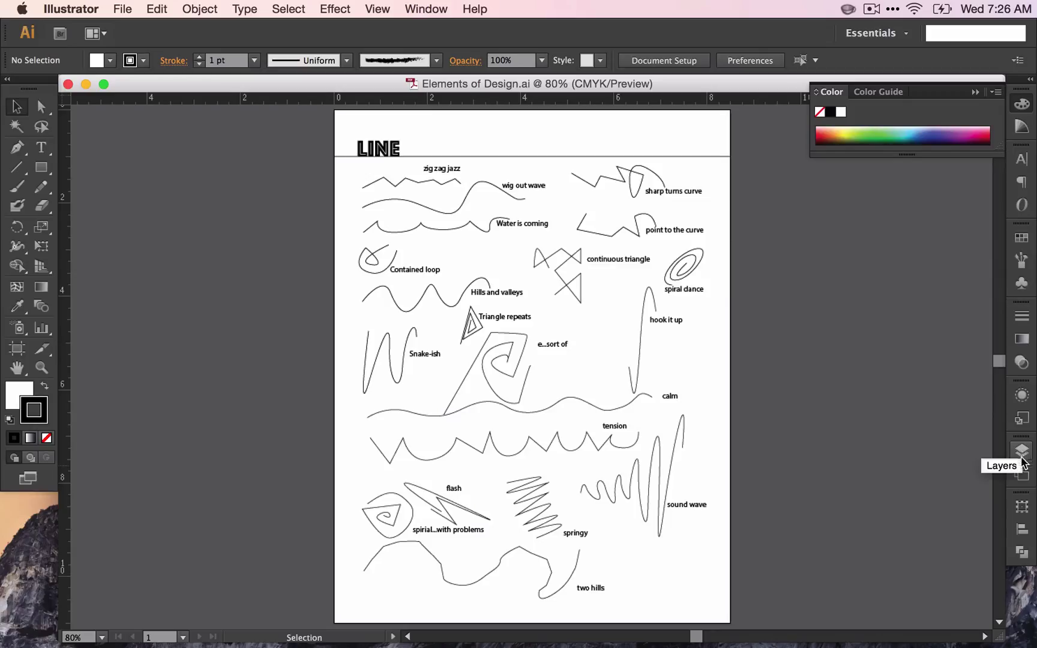
Step: Add a second blank artboard from the Artboards panel
click(1024, 476)
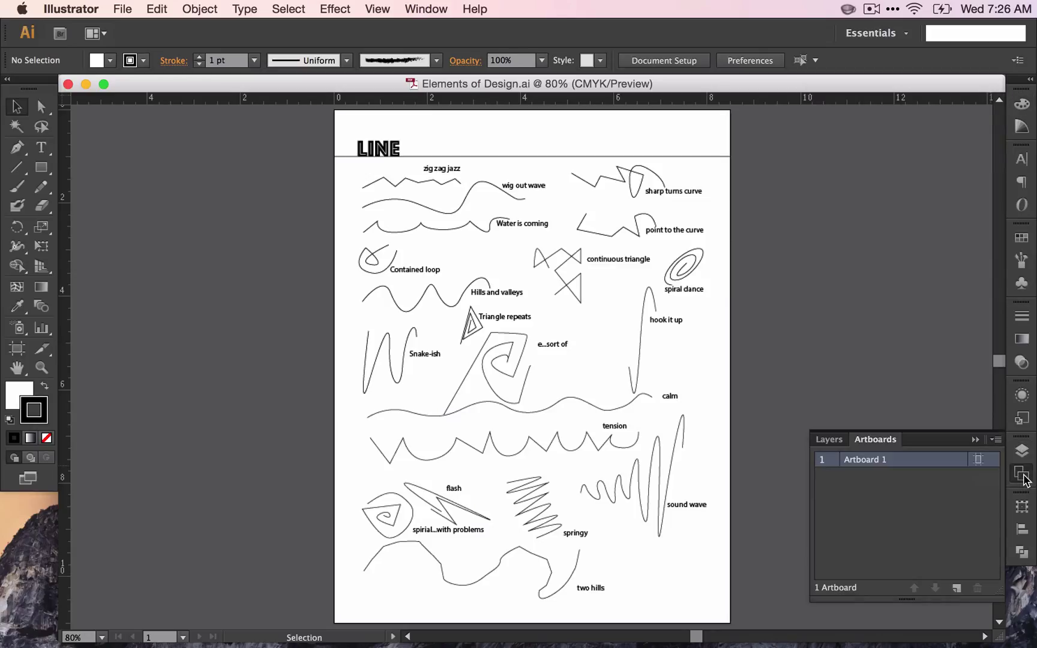
click(957, 588)
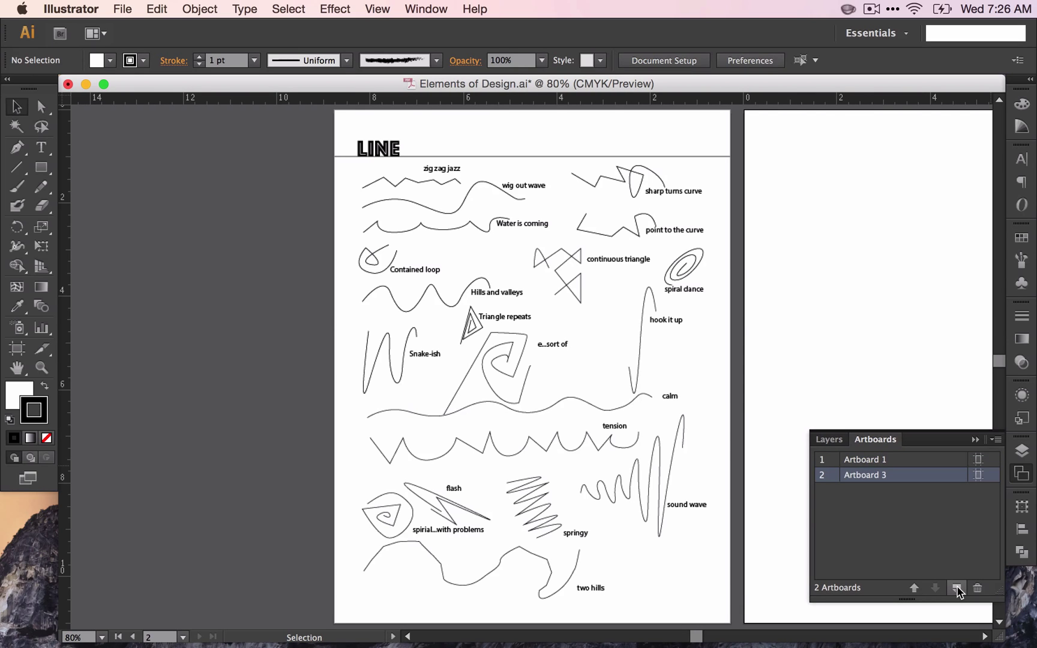
scroll(797, 424, right, 5)
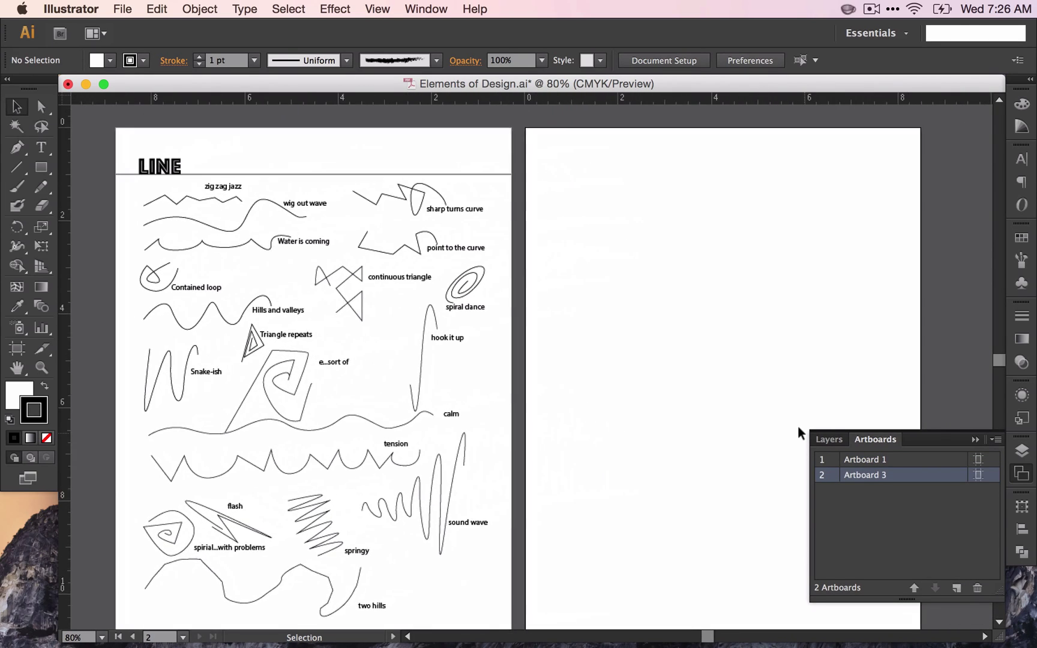
scroll(797, 425, right, 2)
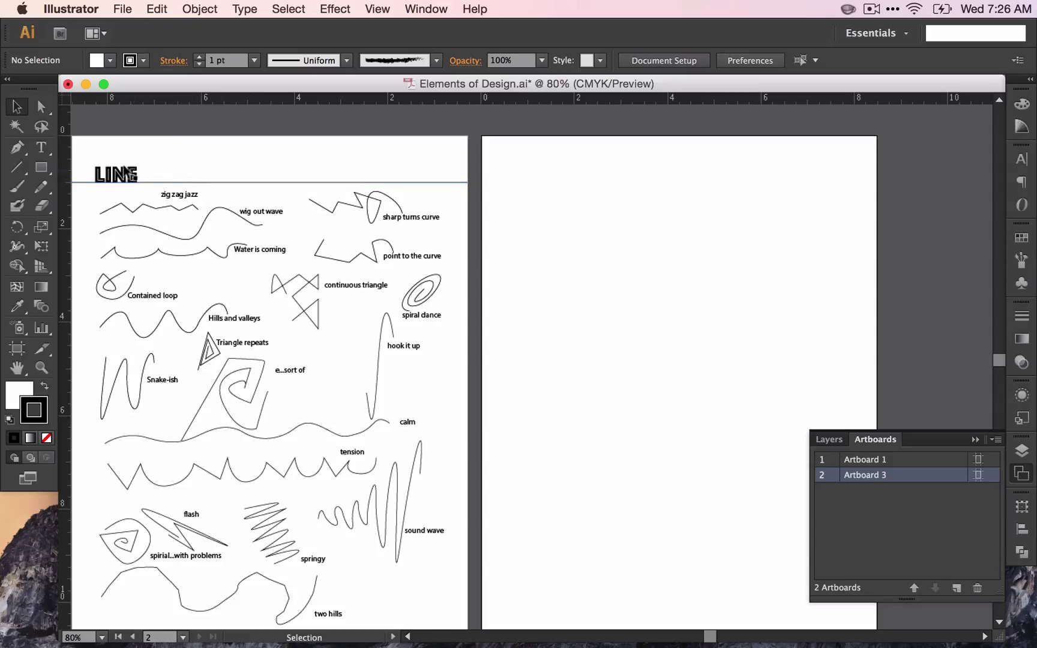
Step: Show guides and place vertical guides half an inch inside the new artboard's left and right edges
right_click(912, 222)
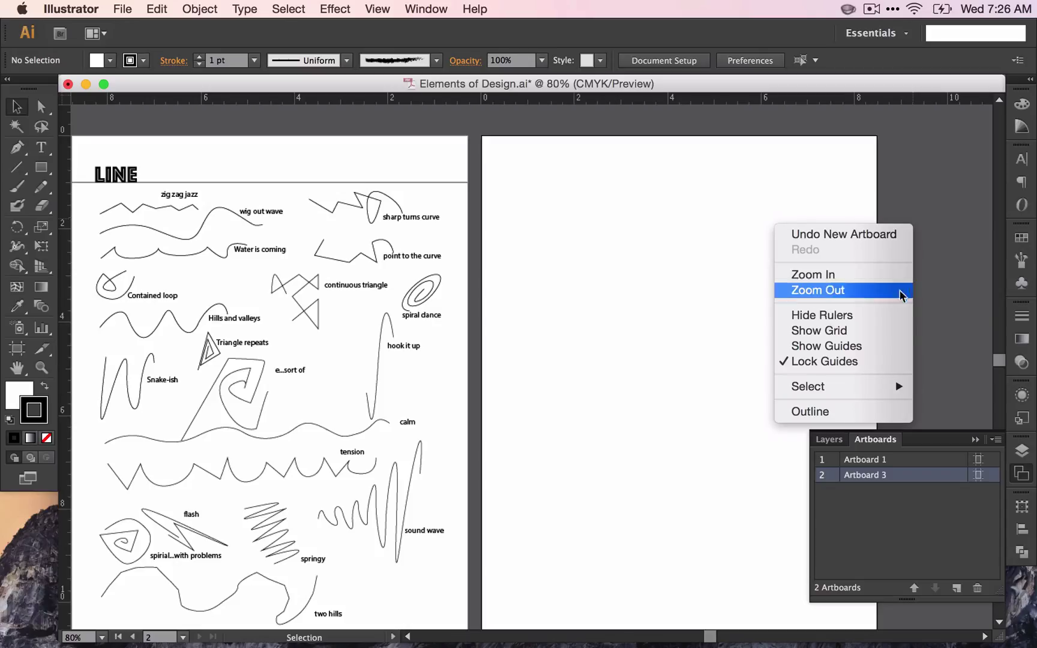
click(864, 348)
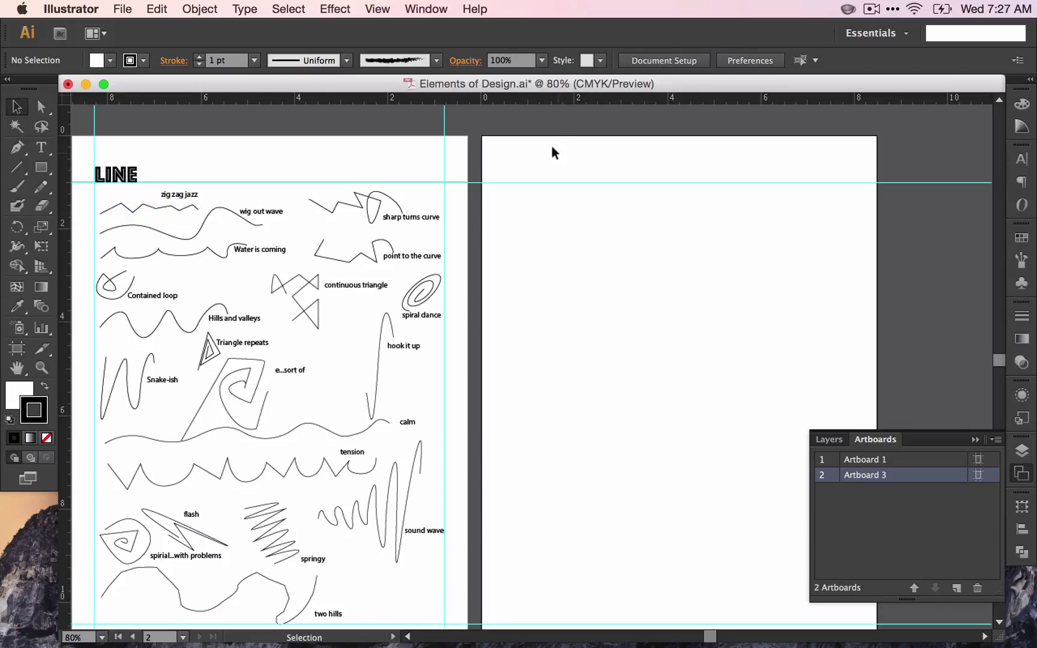
scroll(552, 146, up, 1)
scroll(552, 146, up, 2)
scroll(552, 147, up, 2)
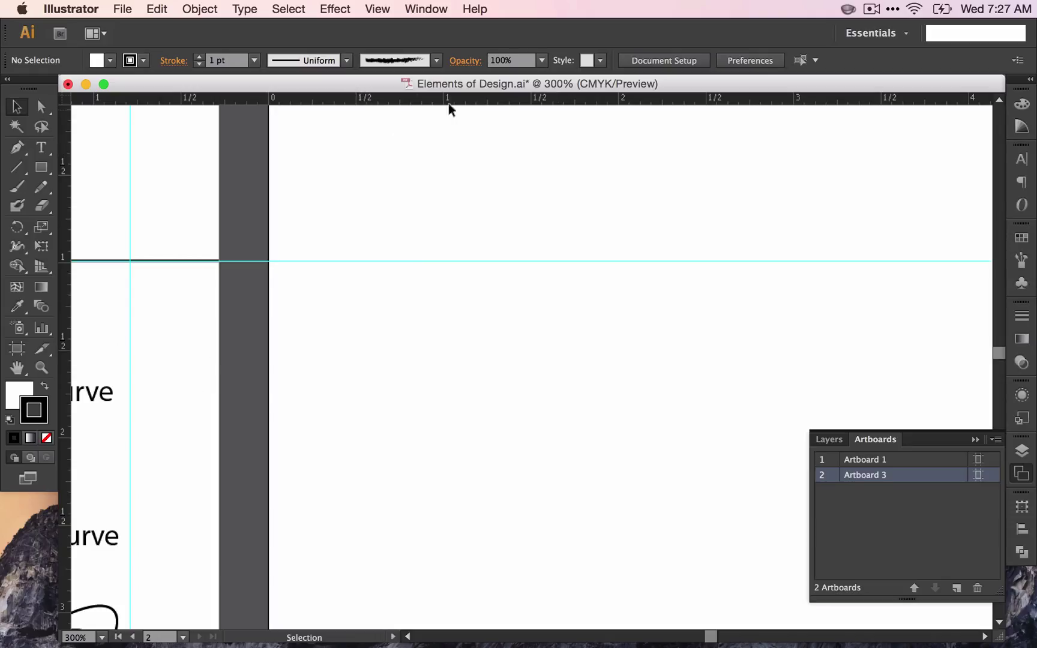
drag(59, 194, 349, 192)
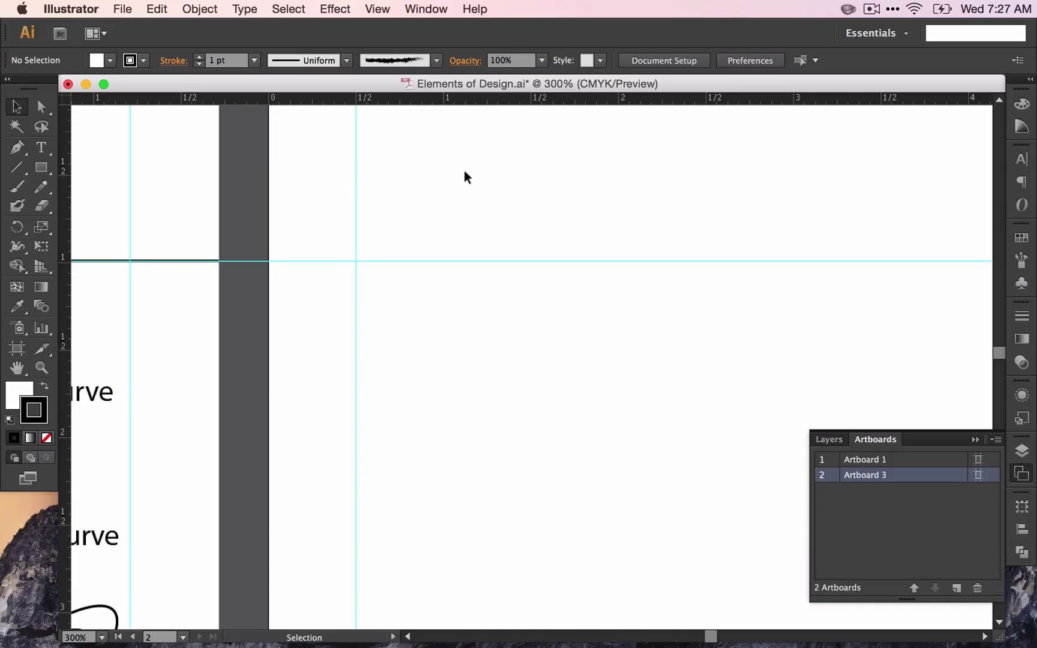
scroll(467, 170, right, 10)
scroll(468, 171, right, 5)
scroll(468, 171, up, 2)
scroll(458, 168, right, 1)
drag(62, 231, 507, 179)
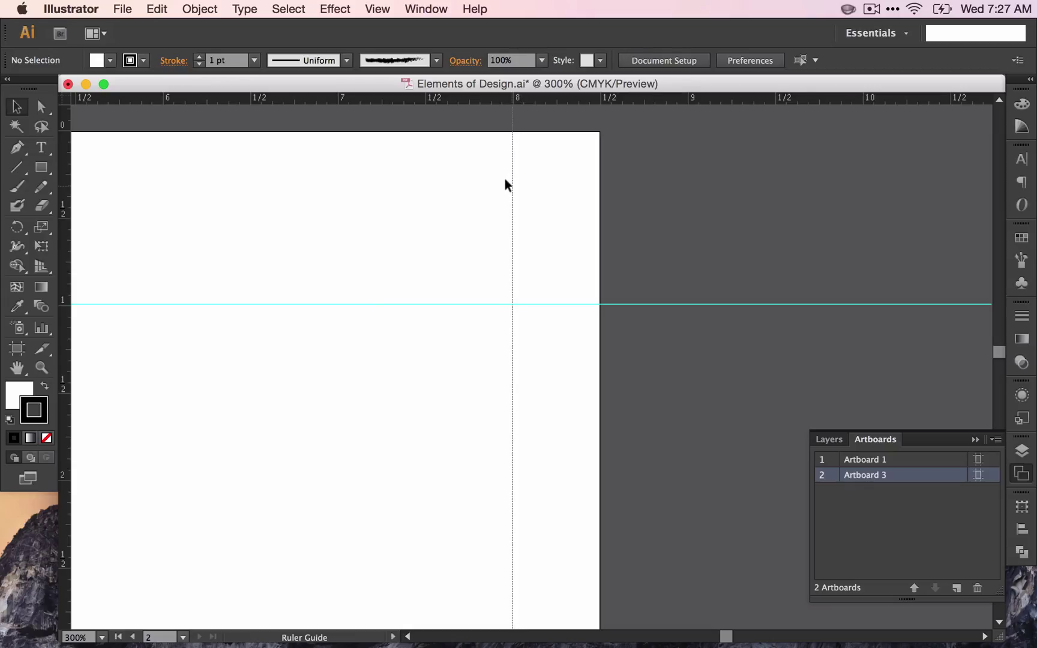
drag(507, 179, 508, 178)
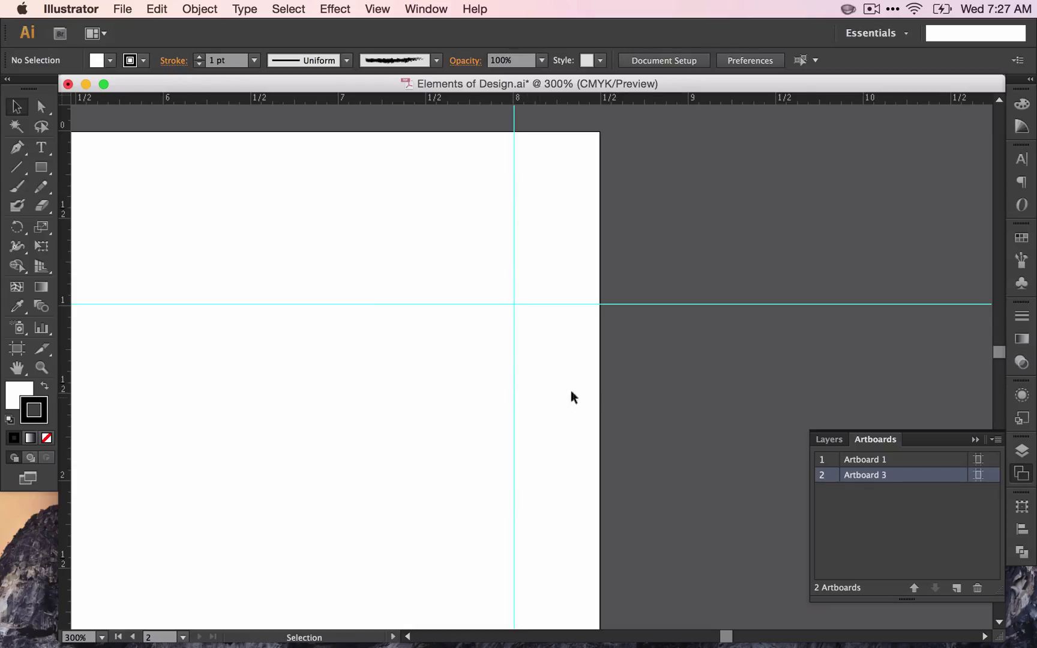
key(super+minus)
key(super+minus)
key(super+minus)
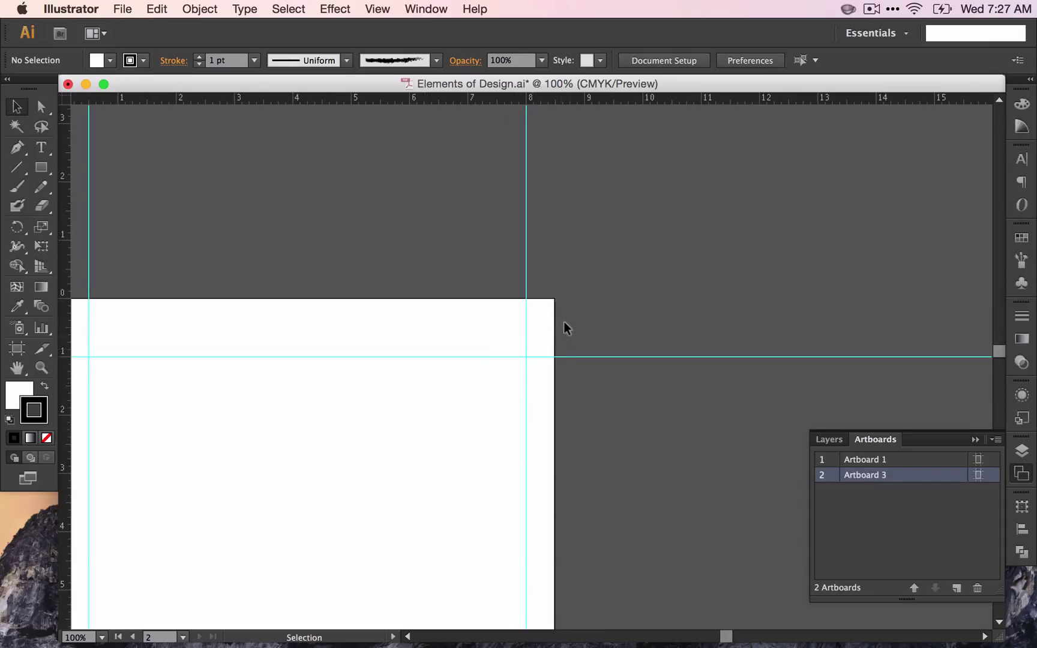
scroll(564, 325, down, 4)
scroll(560, 325, left, 3)
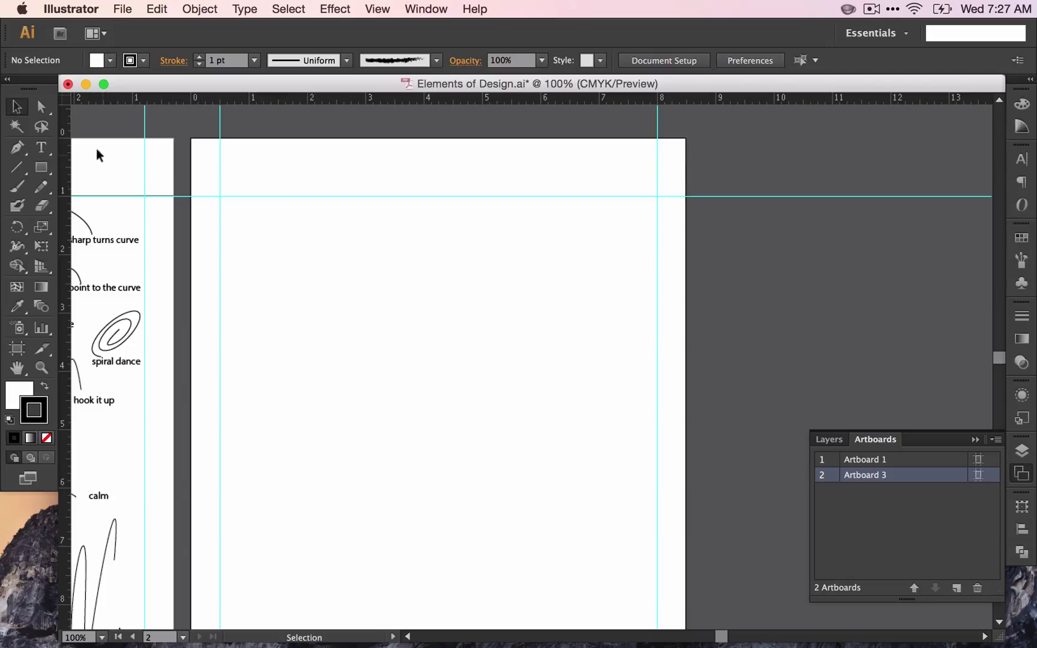
Step: Draw a line from the guide intersection and type a 'Shape' label at the top-left
click(17, 168)
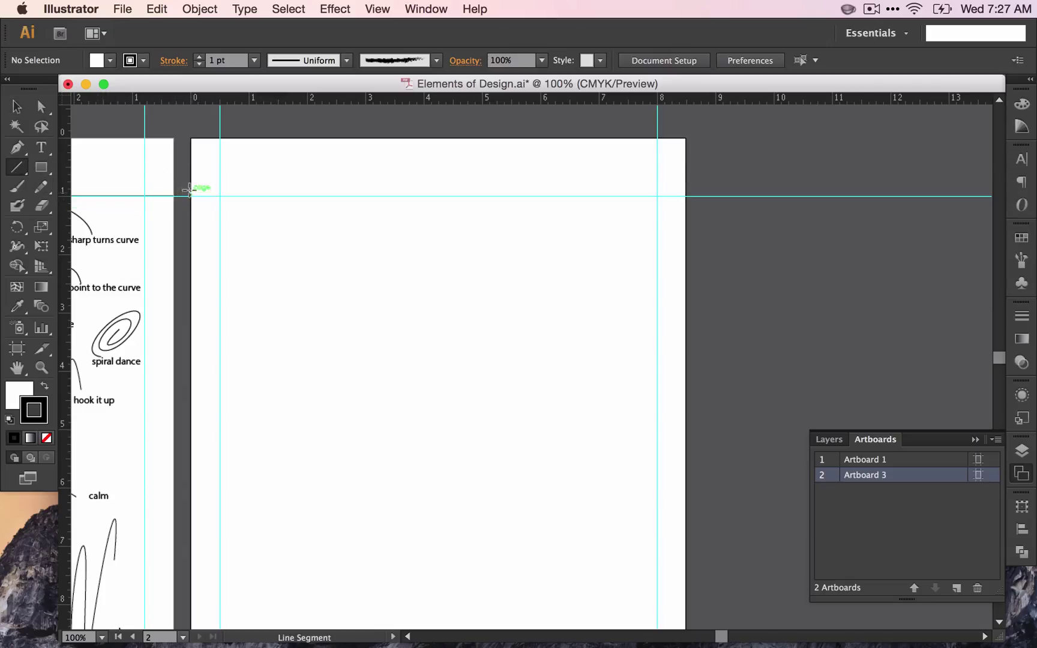
mouse_move(187, 193)
mouse_down()
mouse_move(628, 167)
mouse_move(681, 193)
mouse_up()
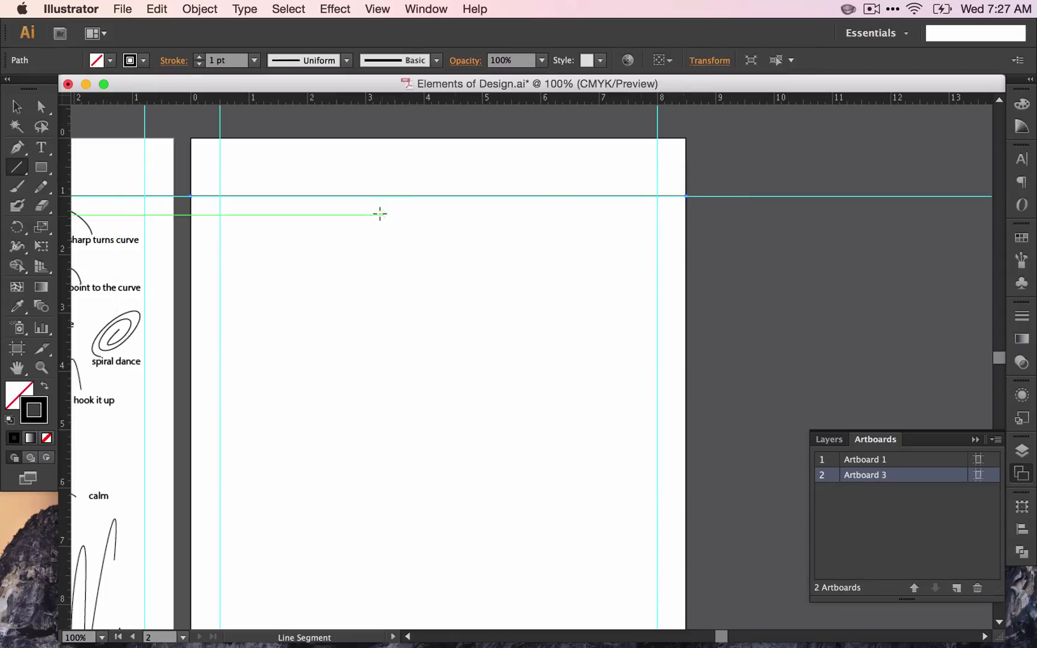
click(40, 150)
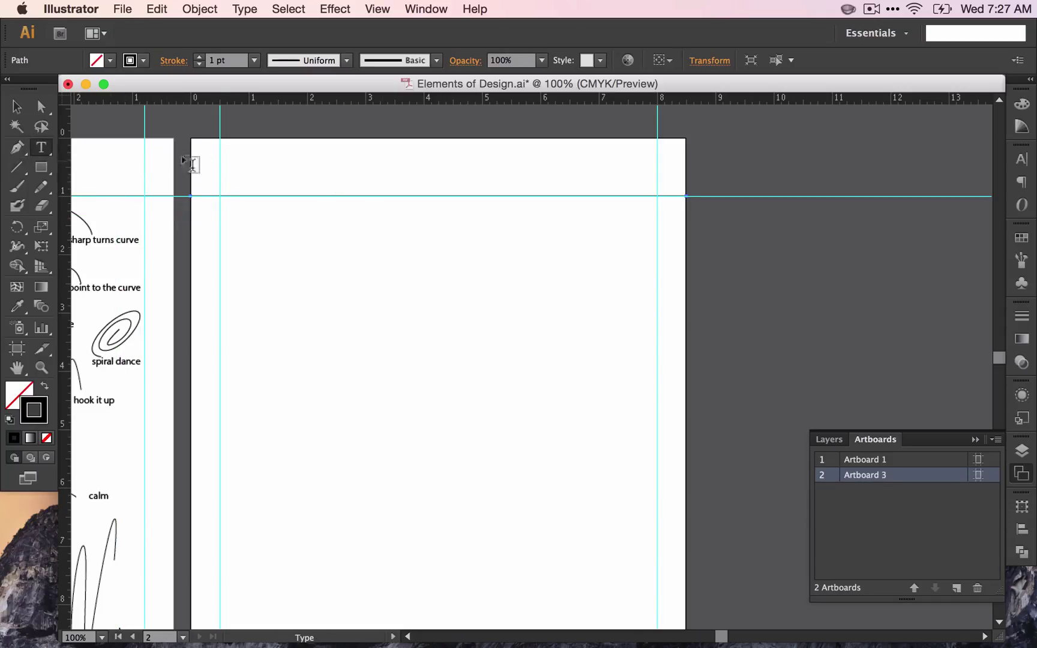
click(220, 162)
text(Shape)
key(Escape)
Step: Set the Shape title to enlarged Noteworthy Light and align it with the top-left margin guides
click(521, 61)
click(526, 87)
mouse_move(696, 103)
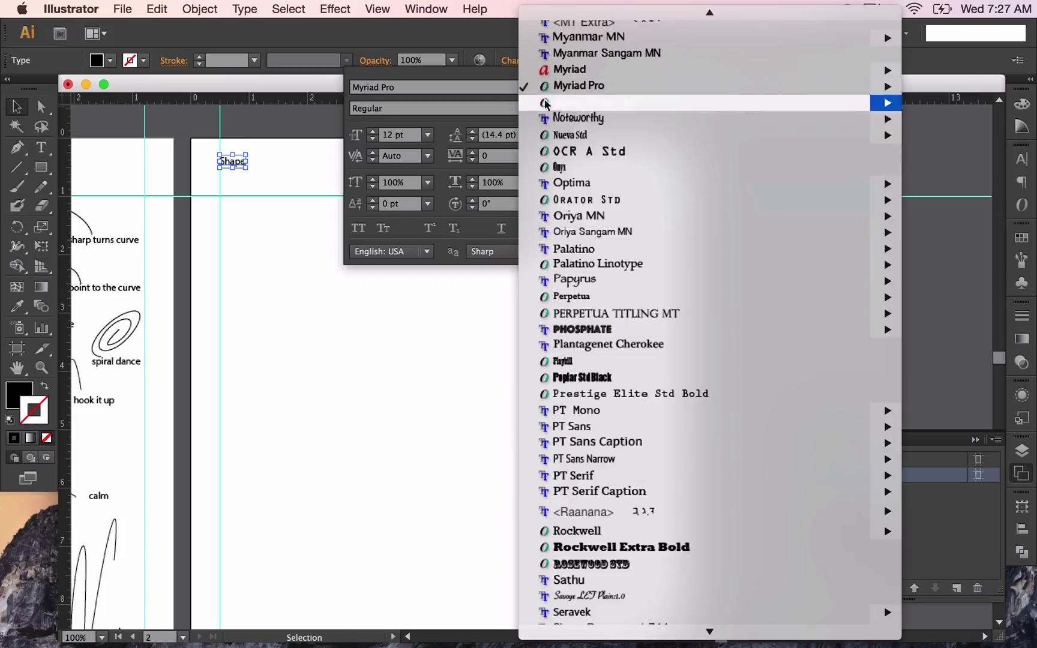
click(921, 120)
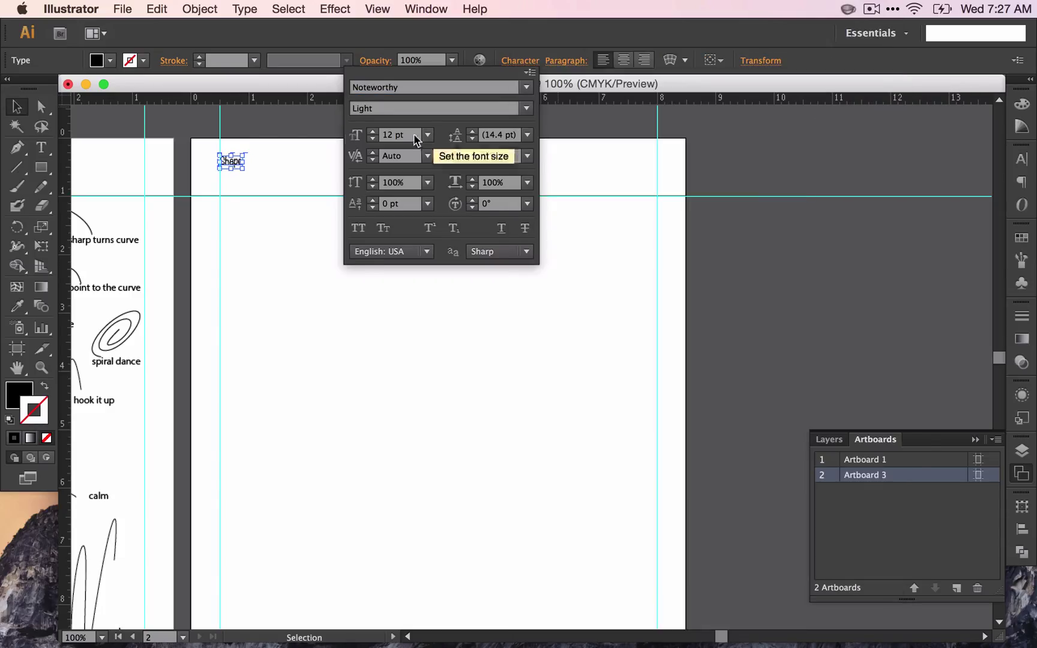
click(374, 133)
click(372, 131)
click(268, 161)
drag(262, 161, 258, 193)
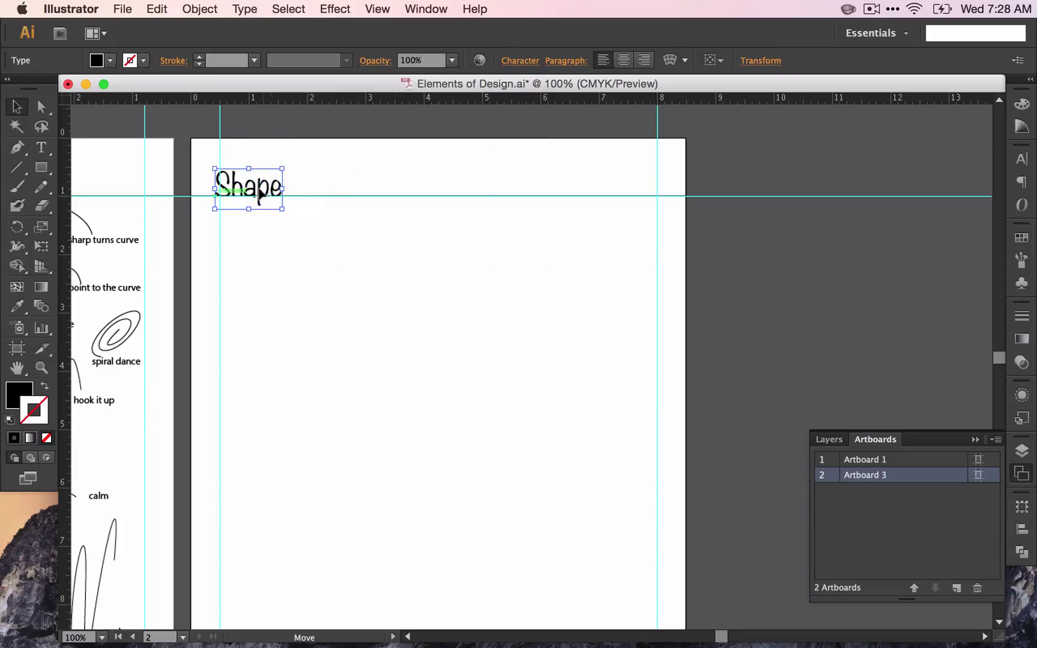
drag(259, 191, 265, 191)
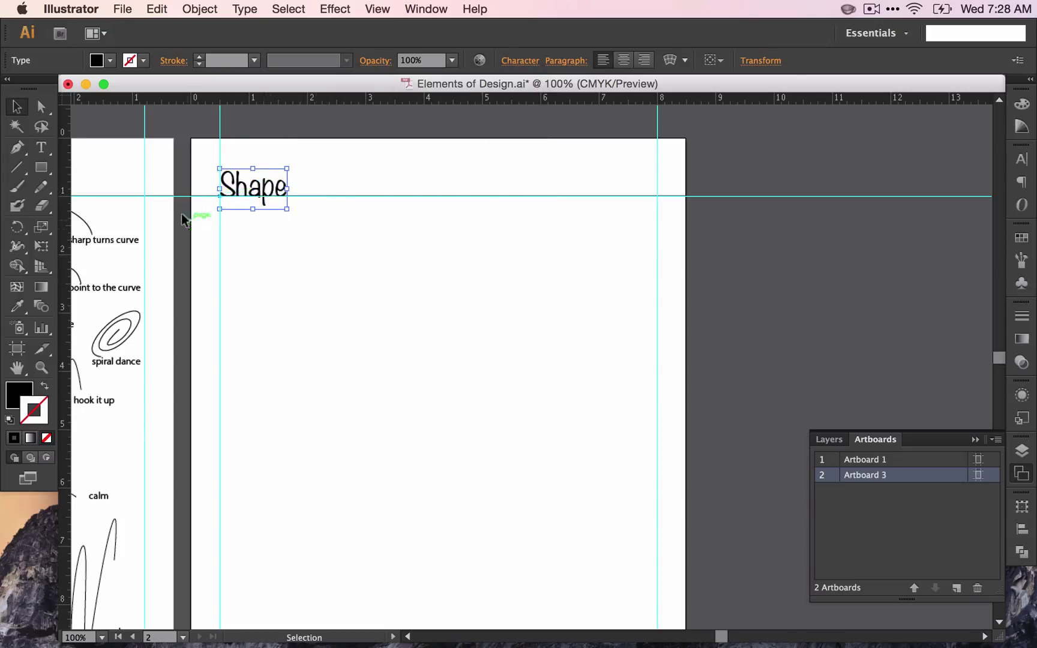
Step: Add 'Geometric' text and move it directly below the Shape title
click(249, 235)
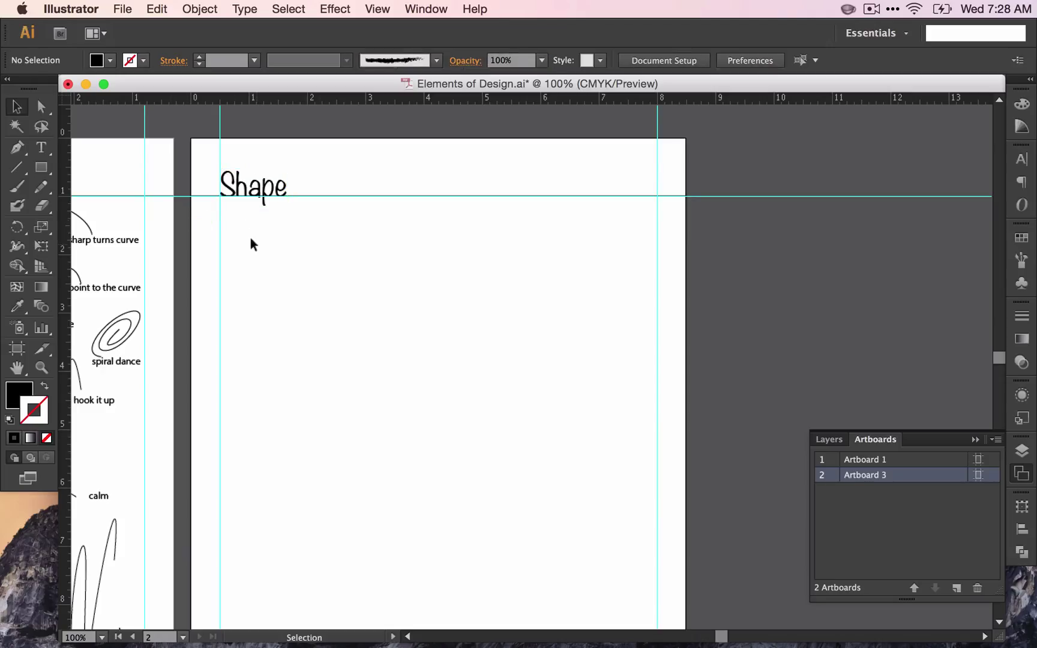
click(40, 148)
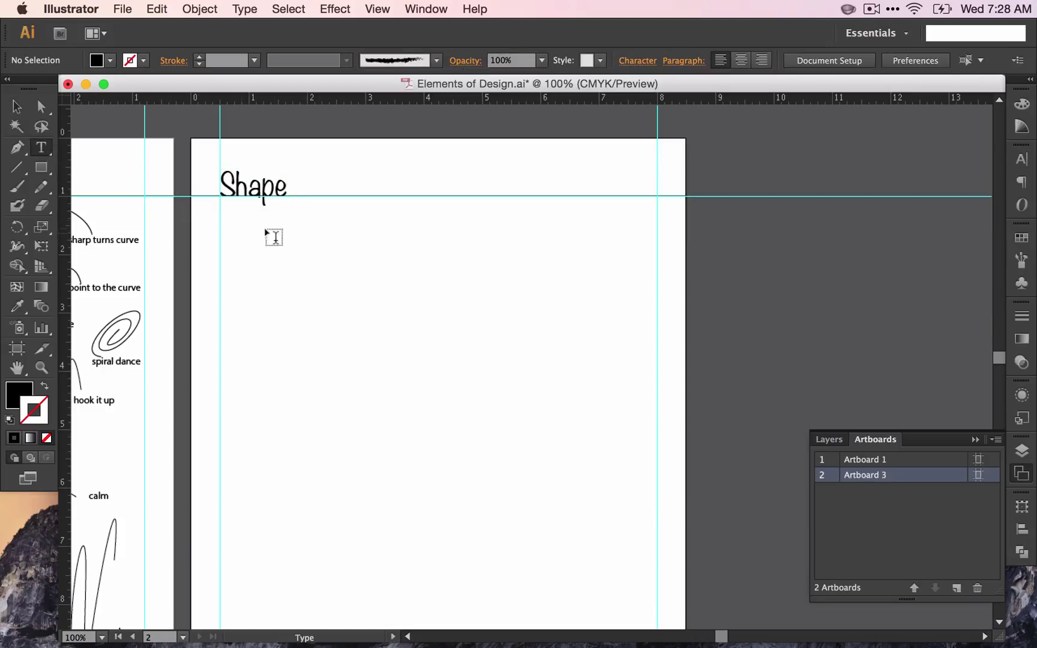
click(268, 201)
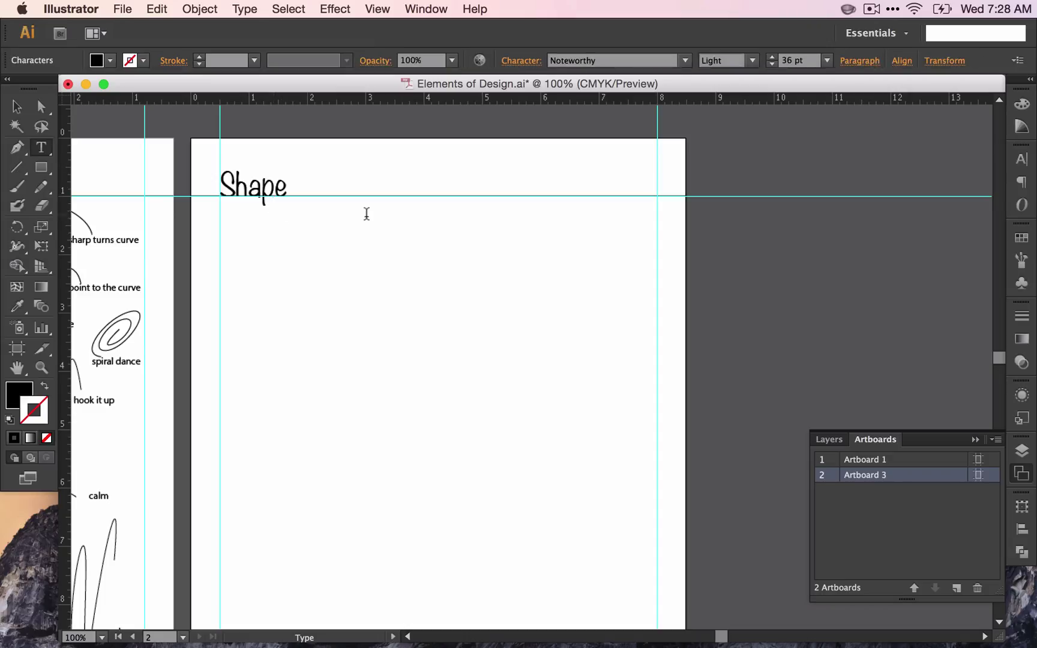
text(Geome)
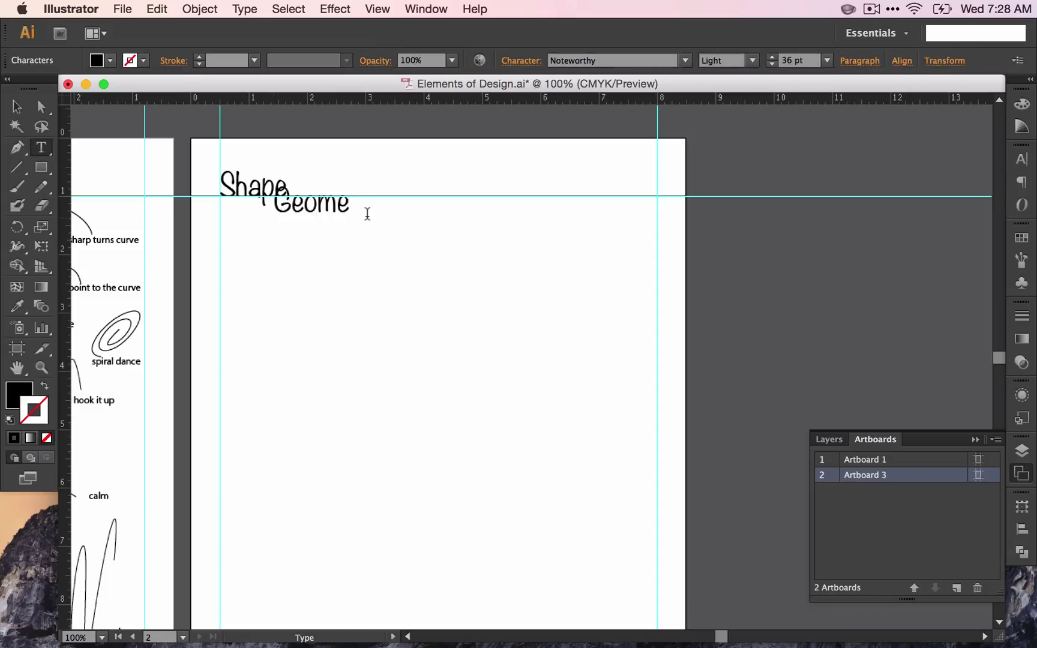
text(tric)
click(17, 107)
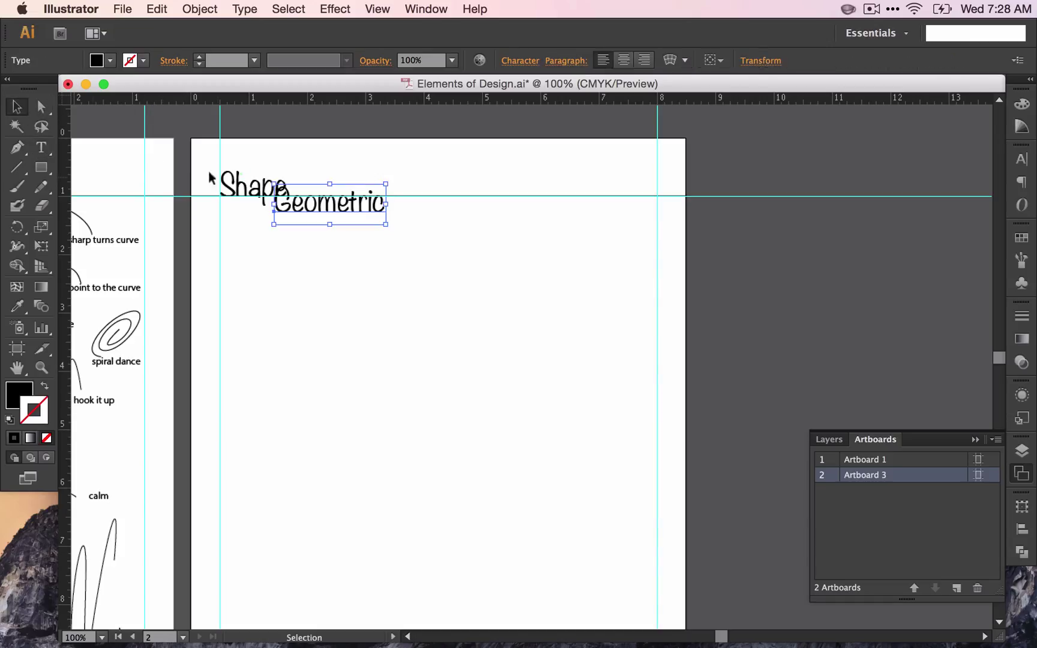
drag(309, 205, 252, 226)
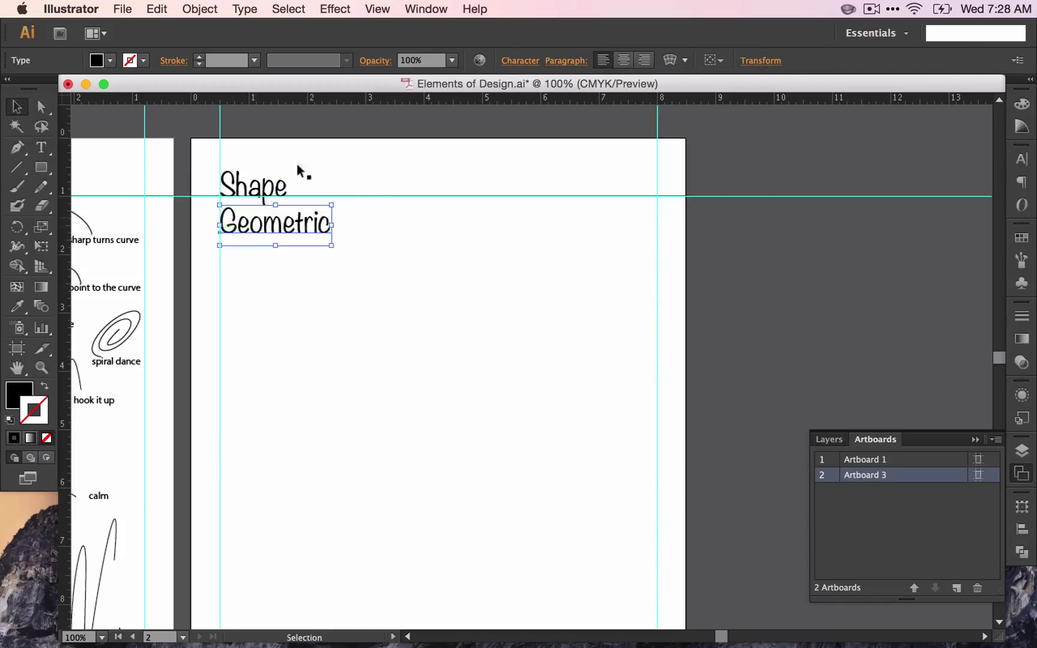
Step: Reduce the Geometric text's font size to 24 pt
click(520, 60)
click(373, 139)
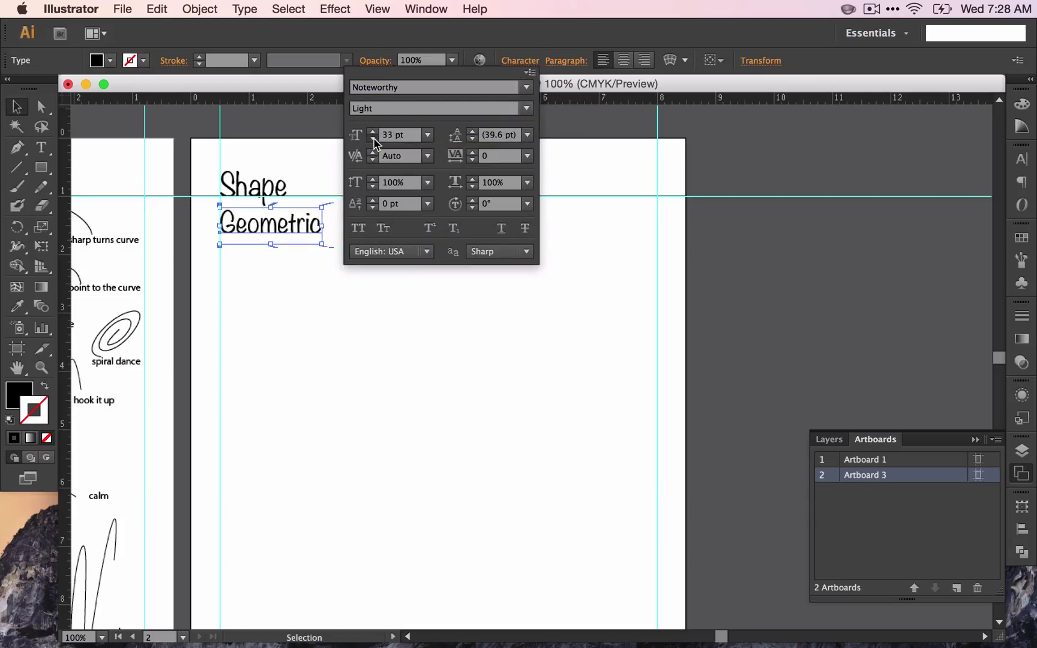
click(373, 139)
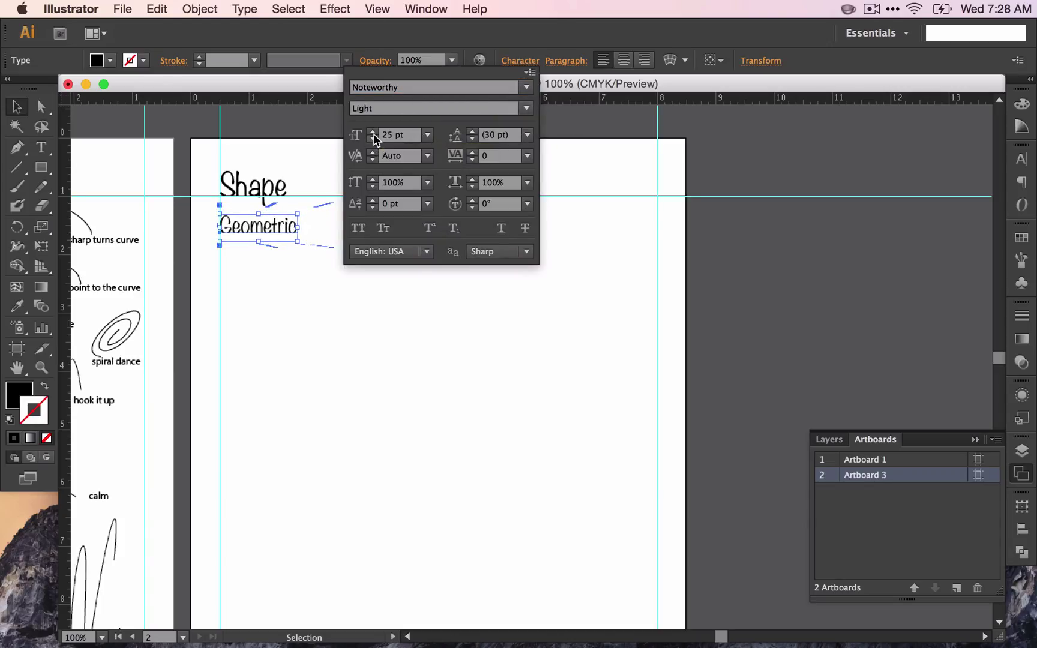
click(373, 139)
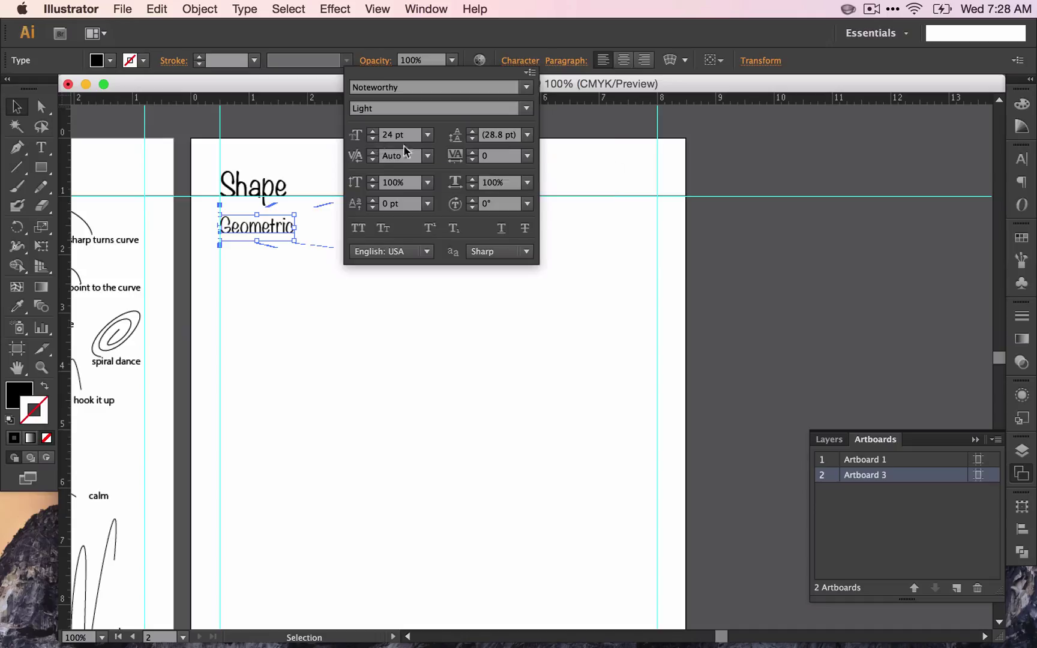
click(669, 282)
click(363, 241)
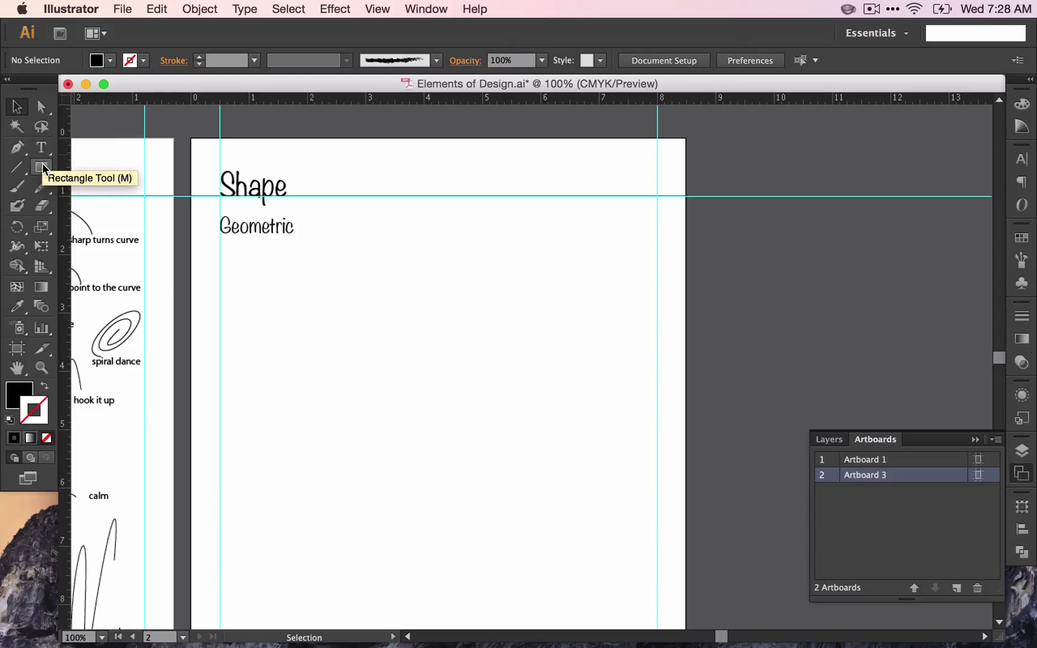
Step: With the Rectangle tool, draw a wide rectangle, a square beside it and a smaller square below
click(42, 167)
click(42, 166)
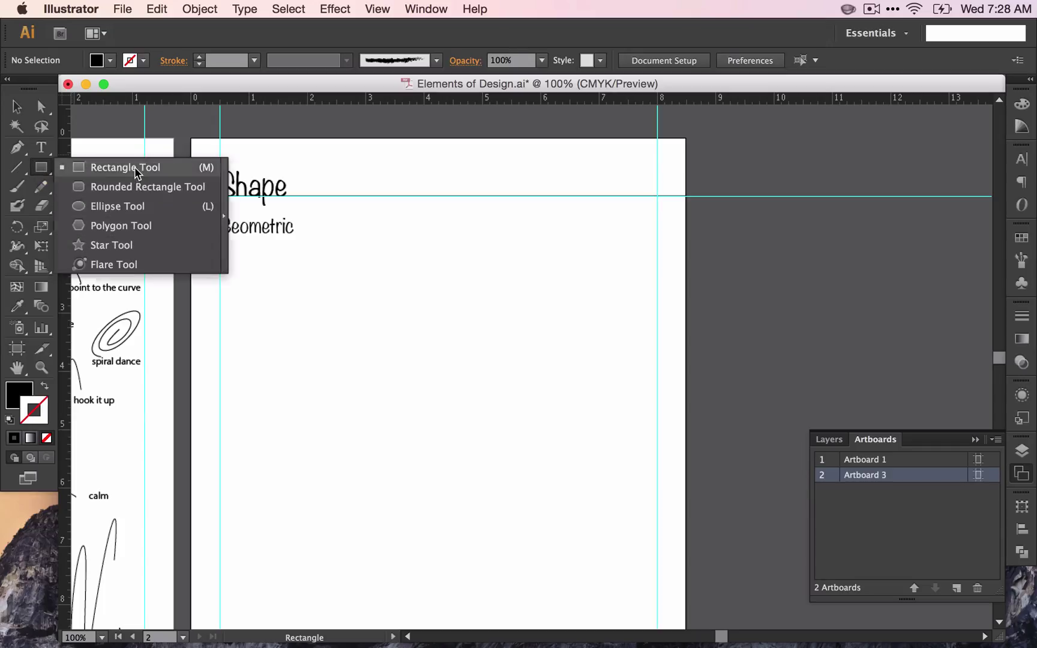
click(135, 168)
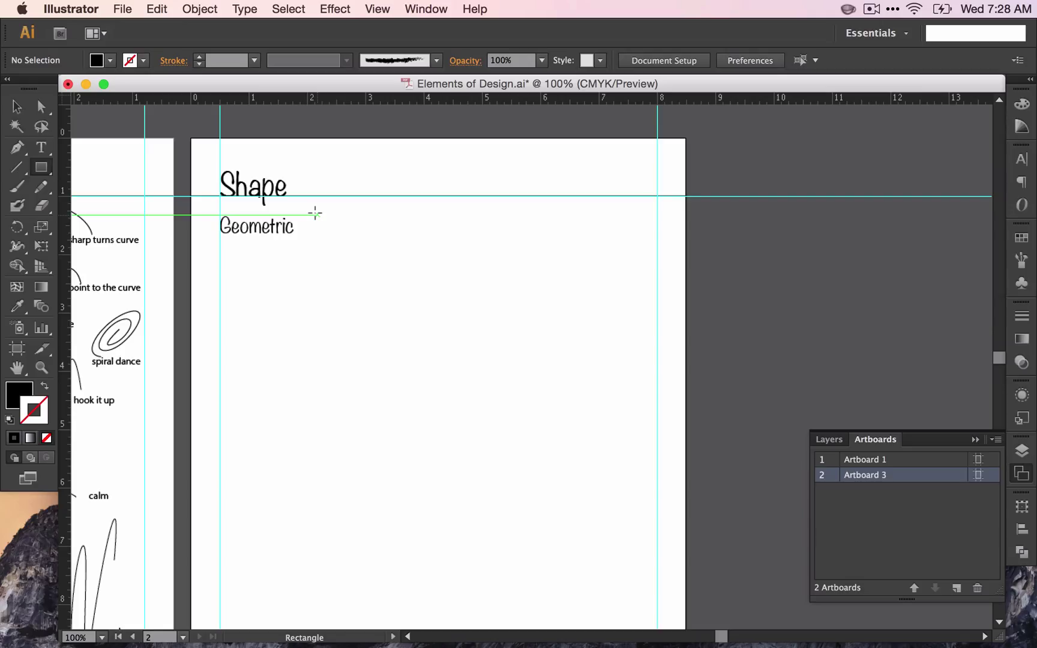
drag(315, 214, 563, 261)
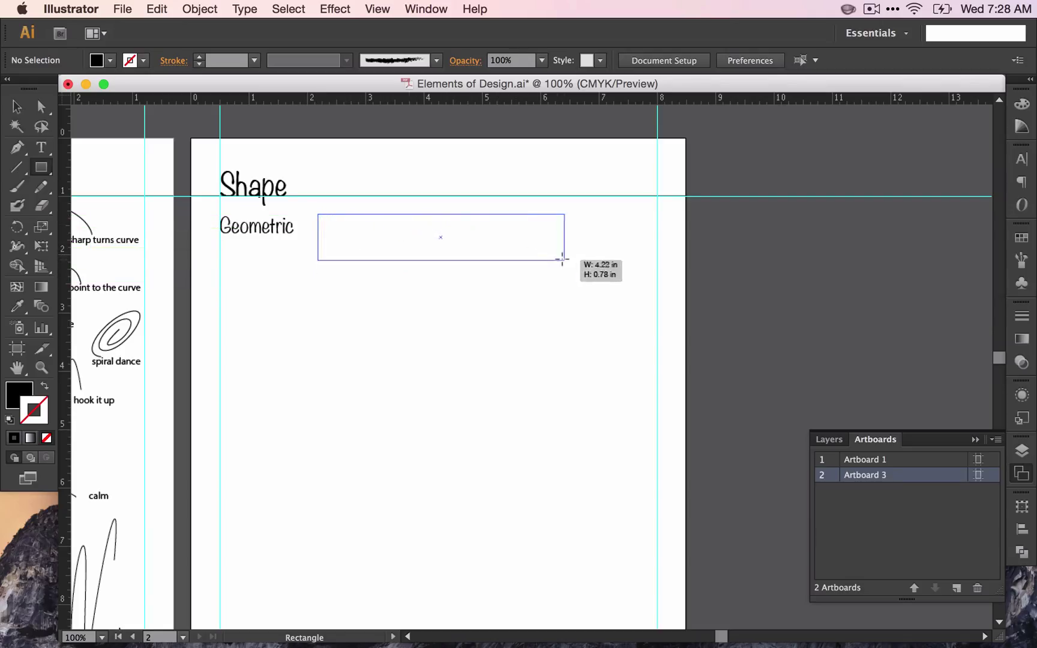
mouse_move(563, 261)
mouse_down()
mouse_move(519, 260)
mouse_move(539, 258)
mouse_up()
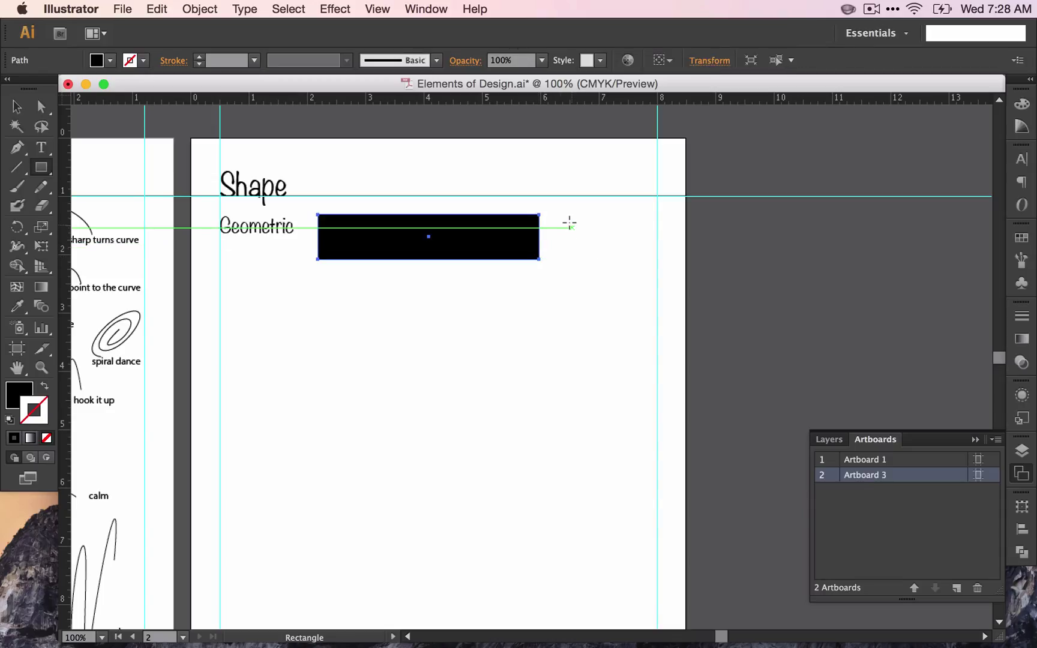
drag(572, 227, 629, 283)
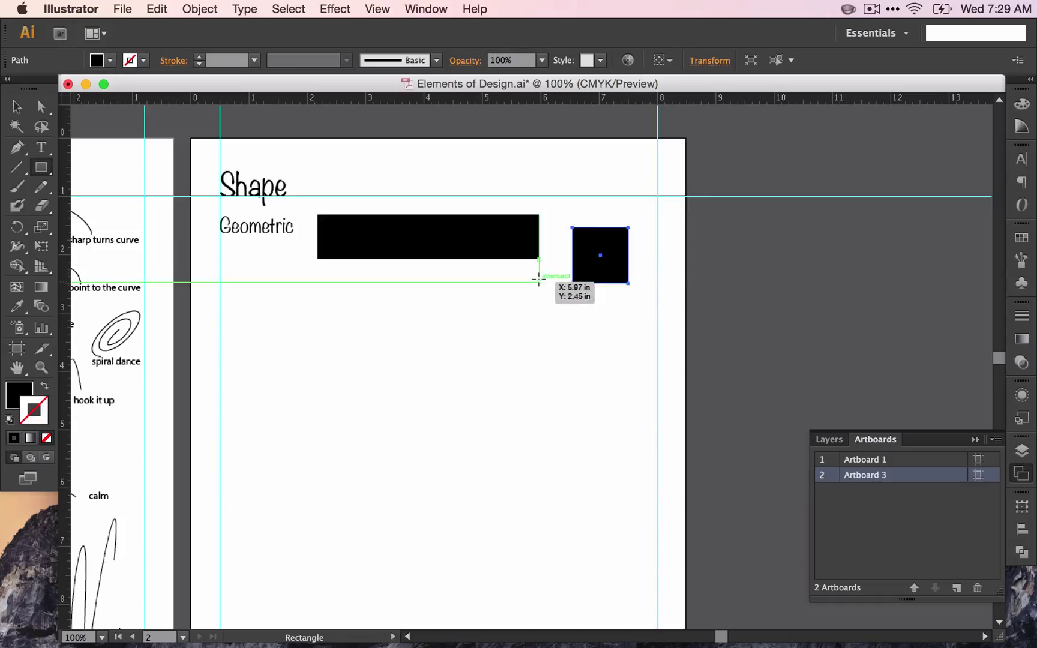
drag(539, 282, 487, 301)
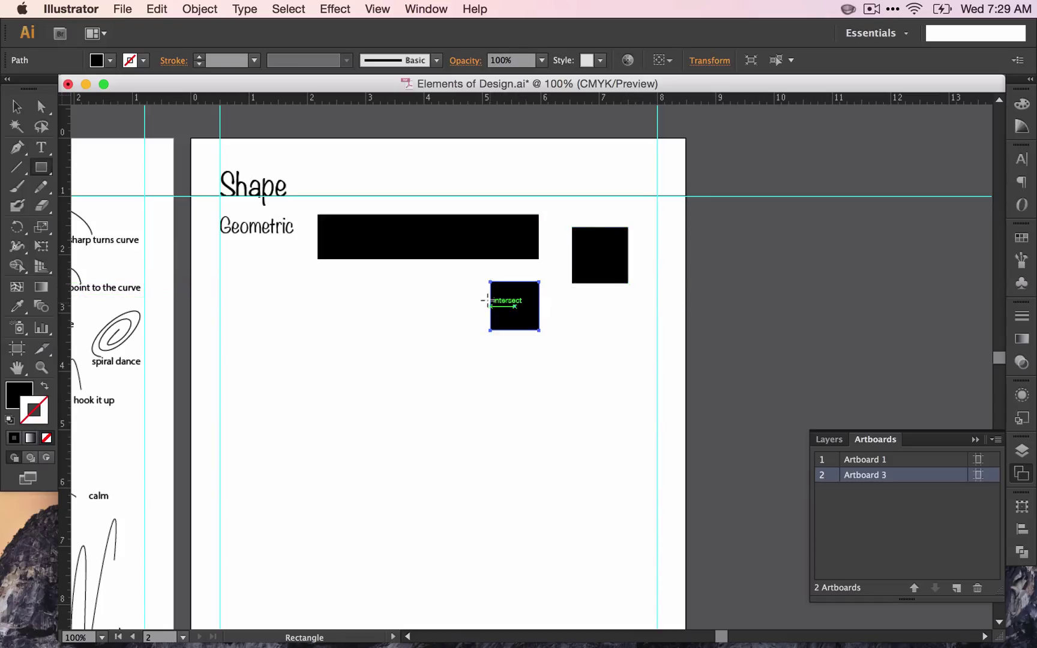
Step: Draw a wide rounded rectangle and a rounded square below the long rectangle
drag(40, 166, 116, 194)
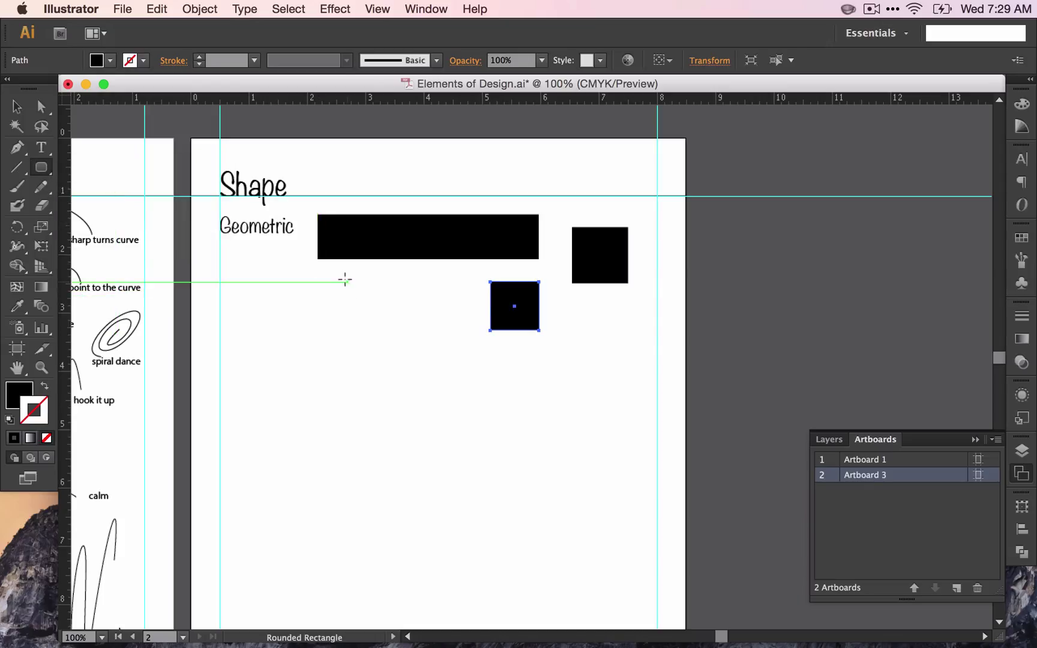
drag(348, 282, 473, 327)
drag(330, 291, 240, 381)
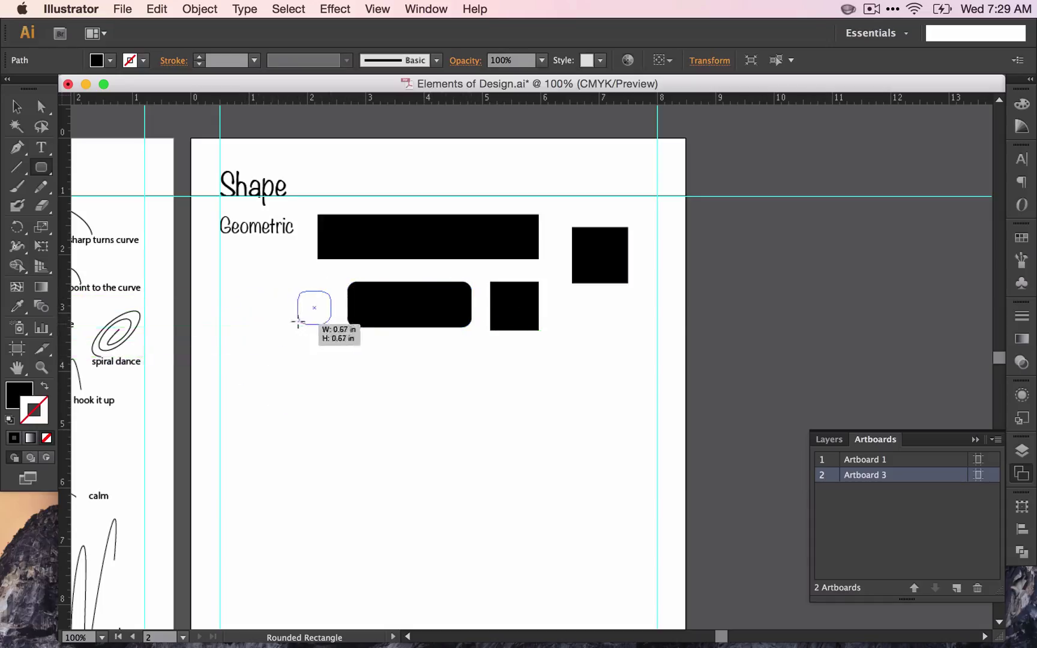
drag(241, 381, 256, 353)
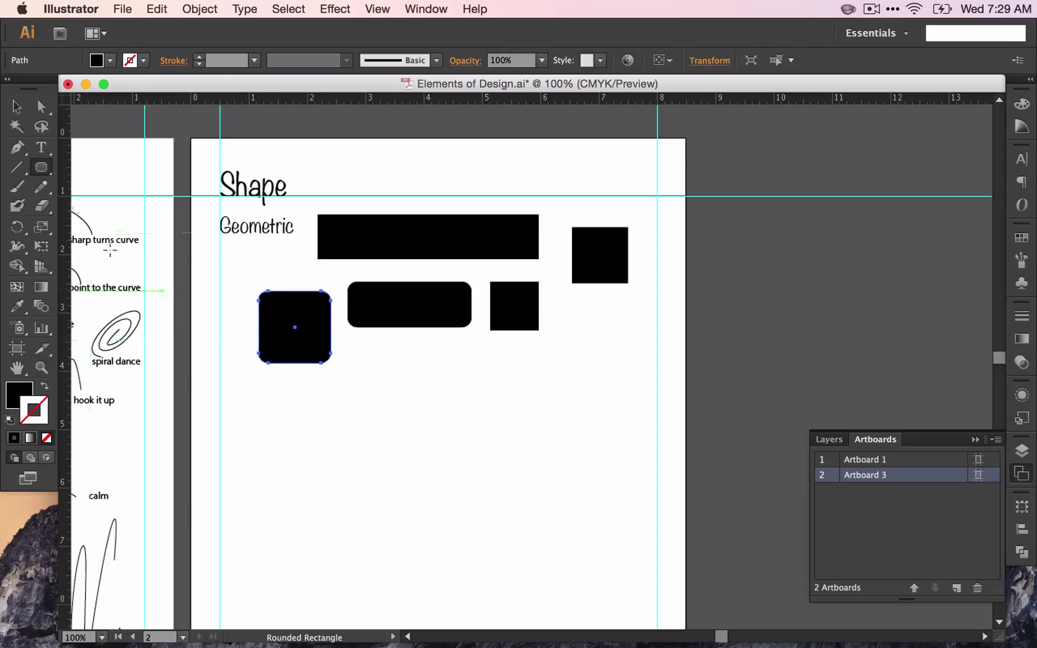
Step: Draw a flat ellipse, an oval beside it and a small circle with the Ellipse tool
click(39, 169)
drag(37, 173, 97, 206)
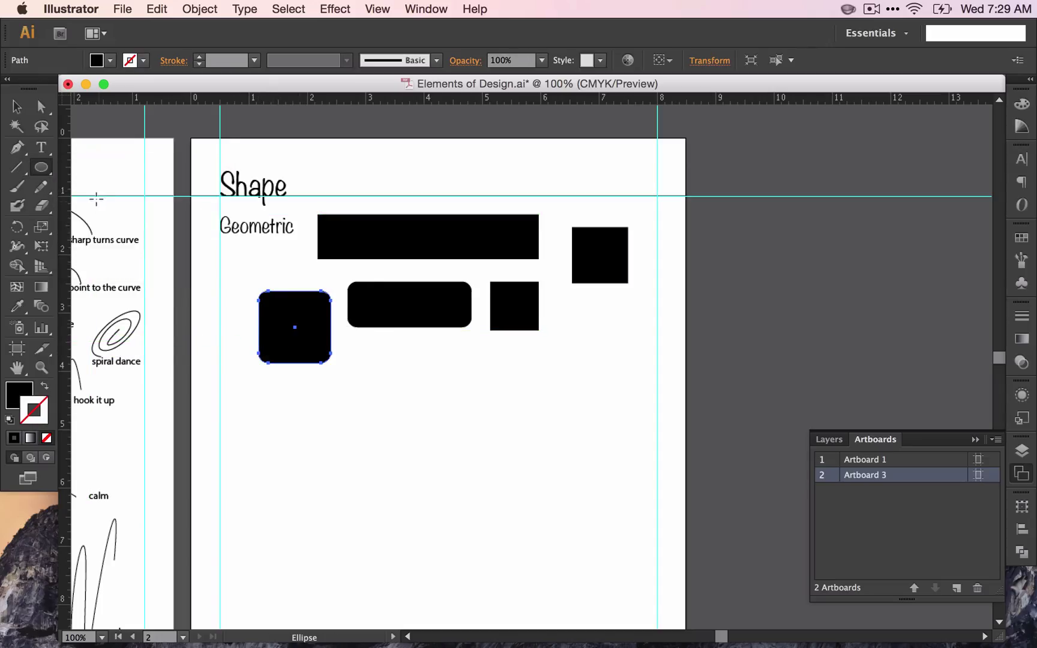
drag(366, 348, 467, 368)
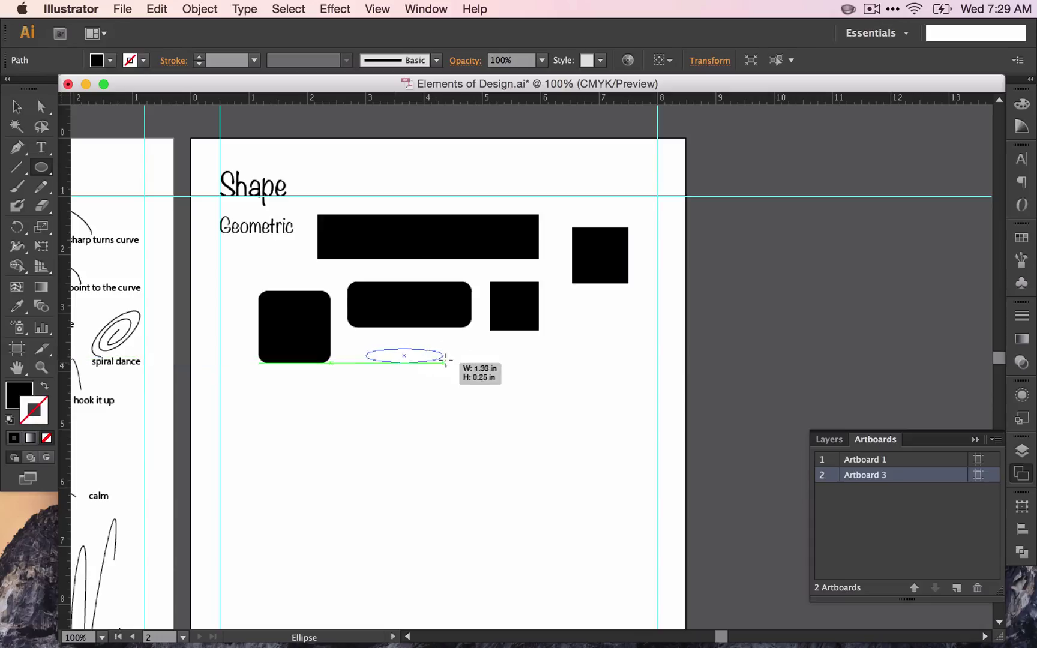
mouse_move(543, 368)
mouse_down()
mouse_move(609, 334)
mouse_move(657, 350)
mouse_up()
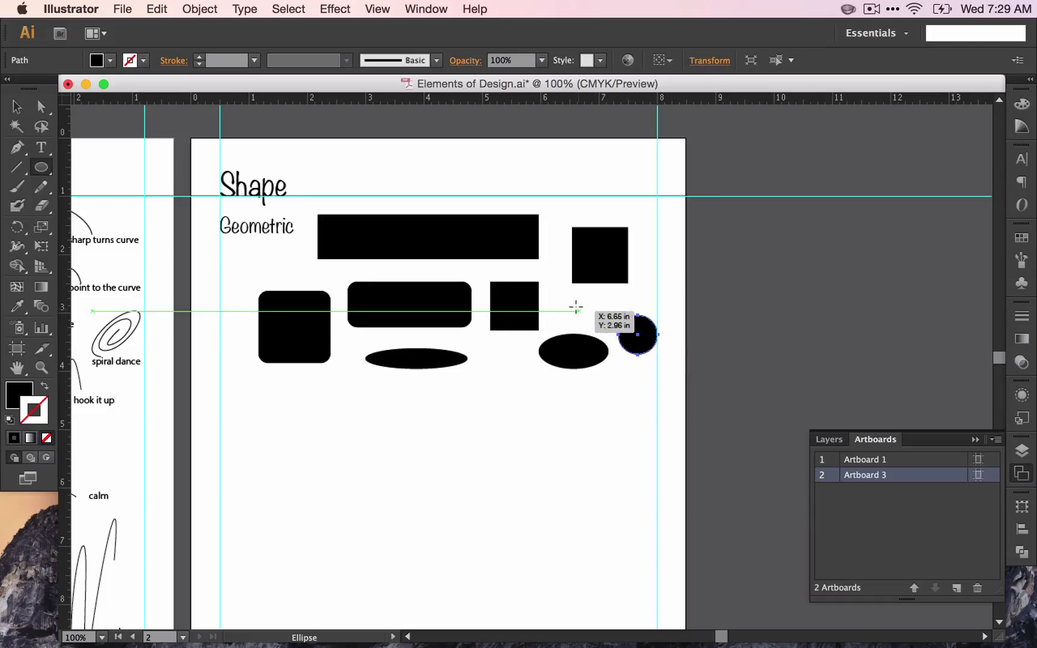
drag(498, 348, 505, 357)
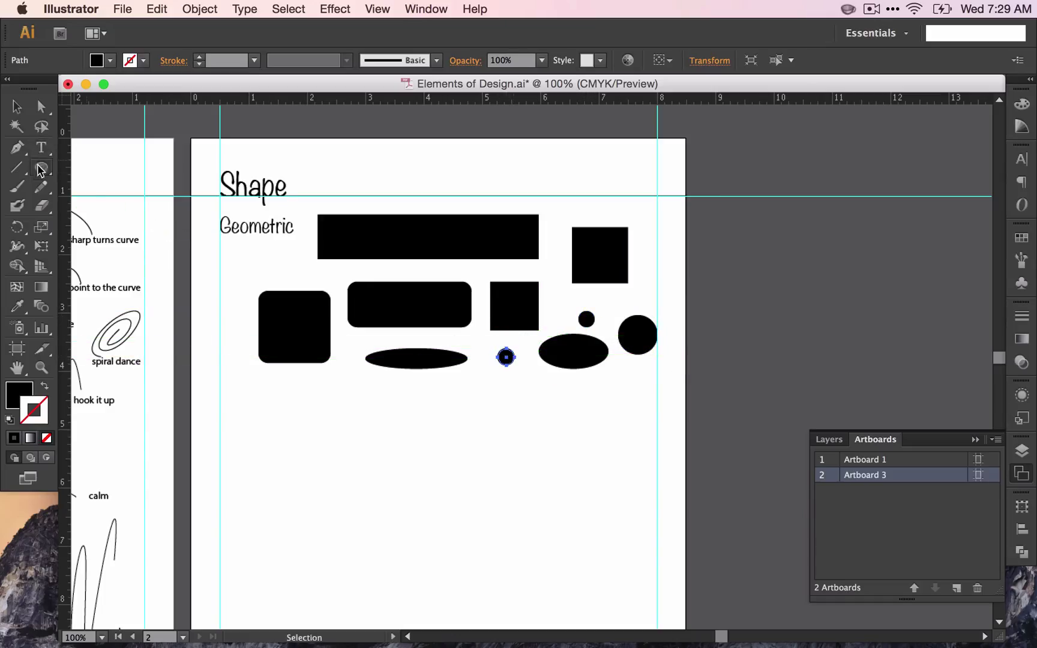
Step: With the Polygon tool, create a triangle and a four-sided square in the bottom row
drag(42, 167, 114, 225)
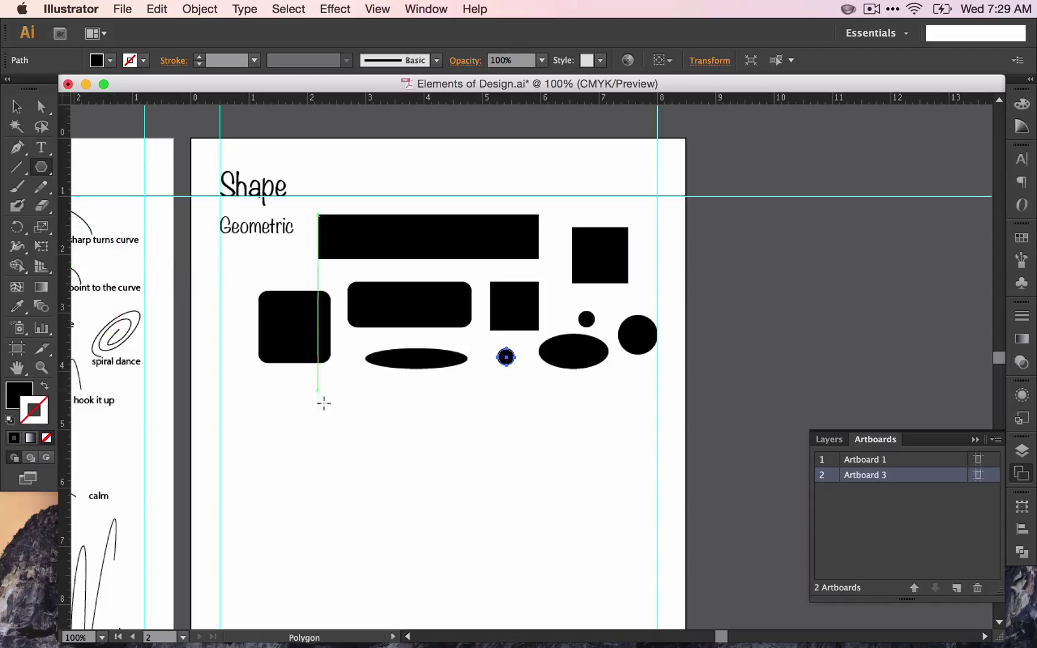
mouse_move(301, 384)
mouse_down()
mouse_move(321, 378)
mouse_move(392, 402)
mouse_up()
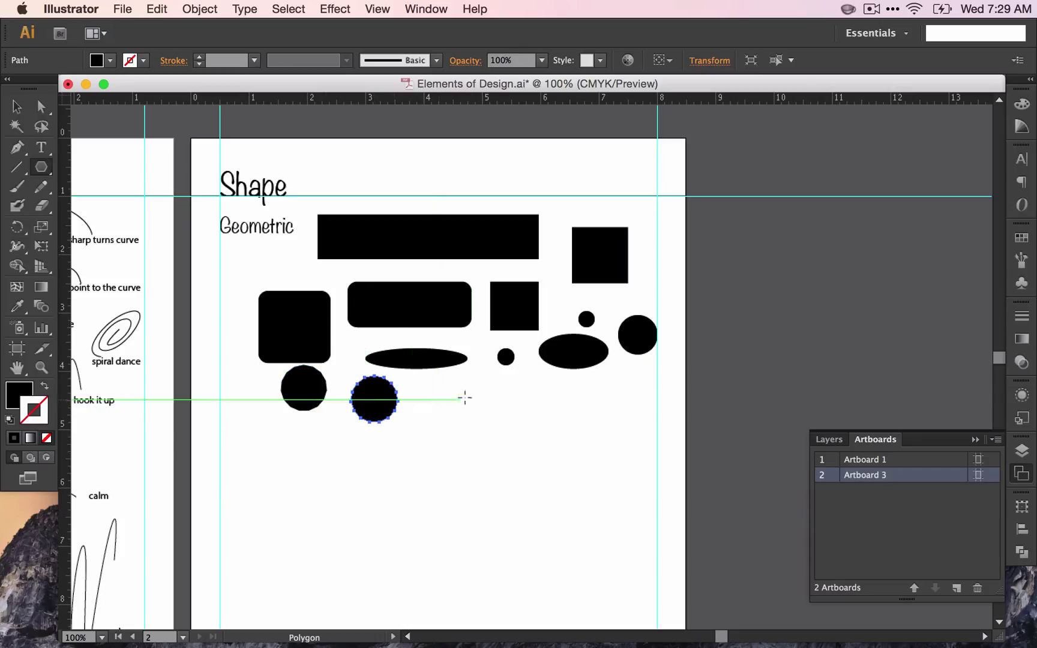
click(477, 396)
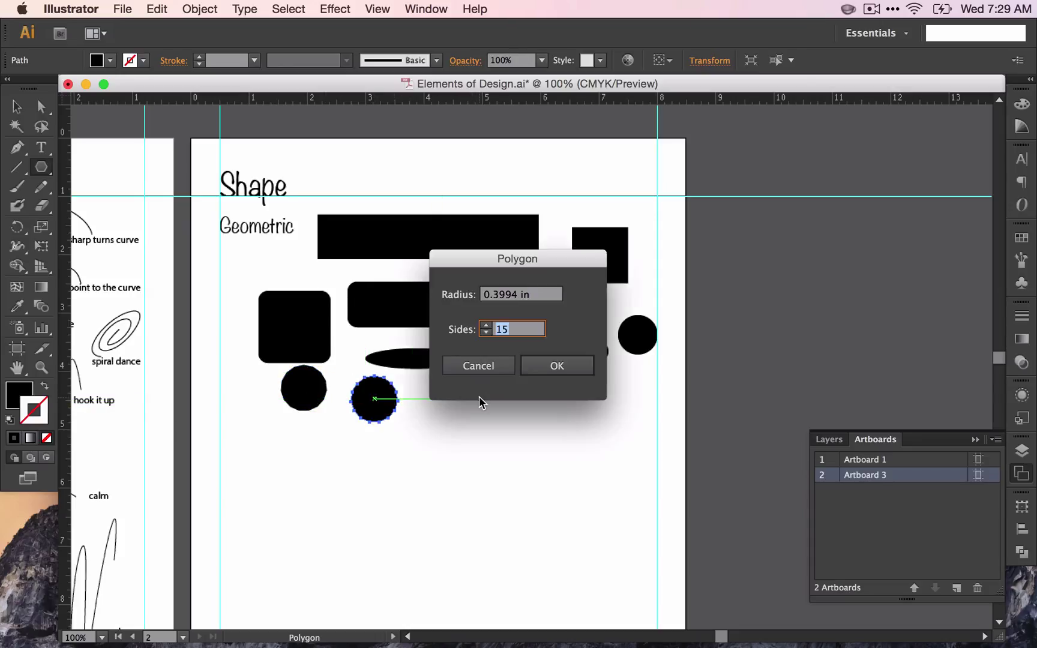
click(487, 332)
click(486, 333)
click(486, 333)
click(575, 370)
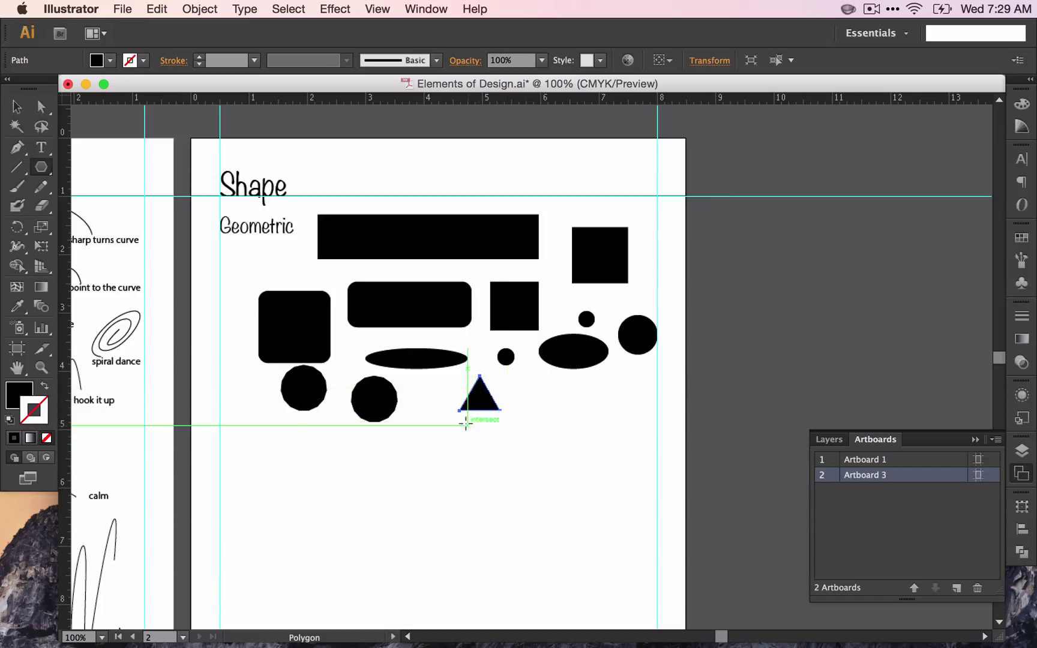
click(534, 392)
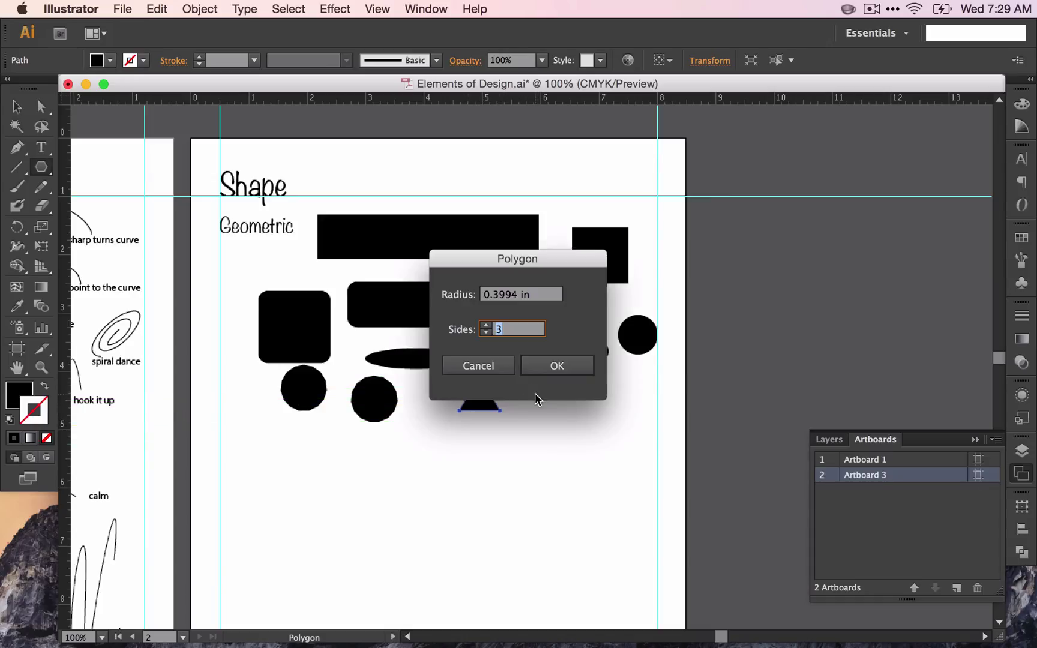
click(556, 366)
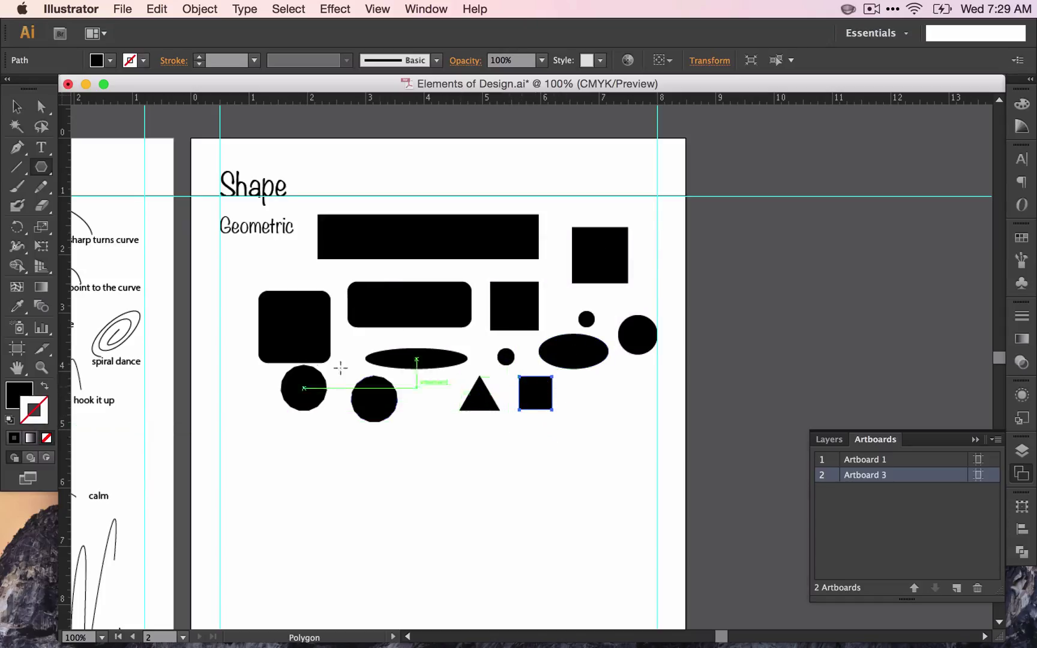
Step: Draw a larger triangle right of the square and a five-point star
drag(43, 170, 93, 244)
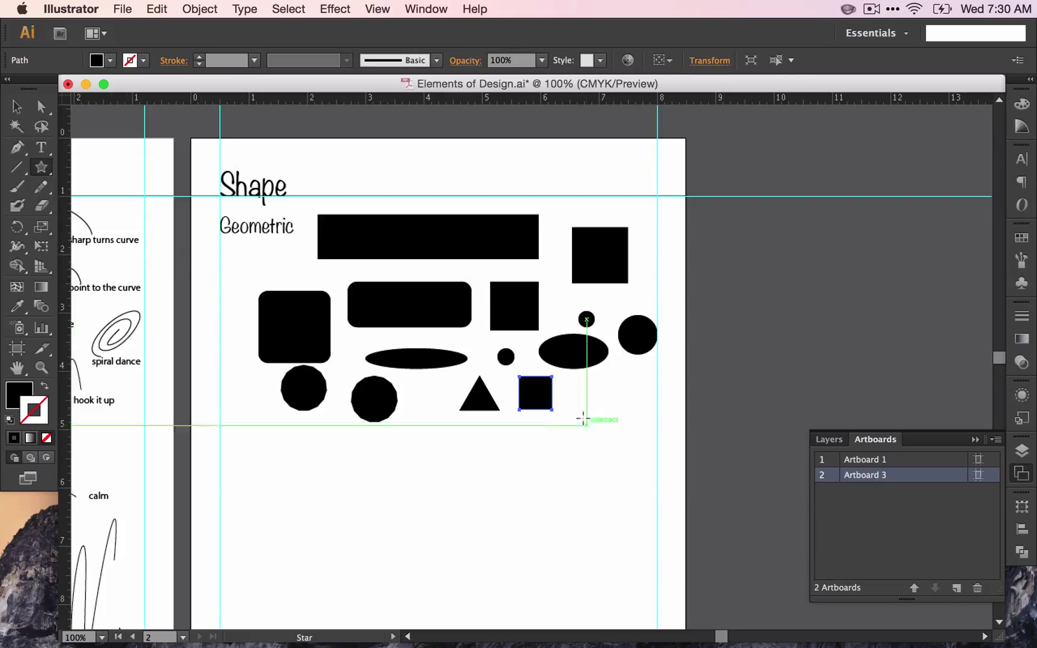
drag(580, 413, 612, 411)
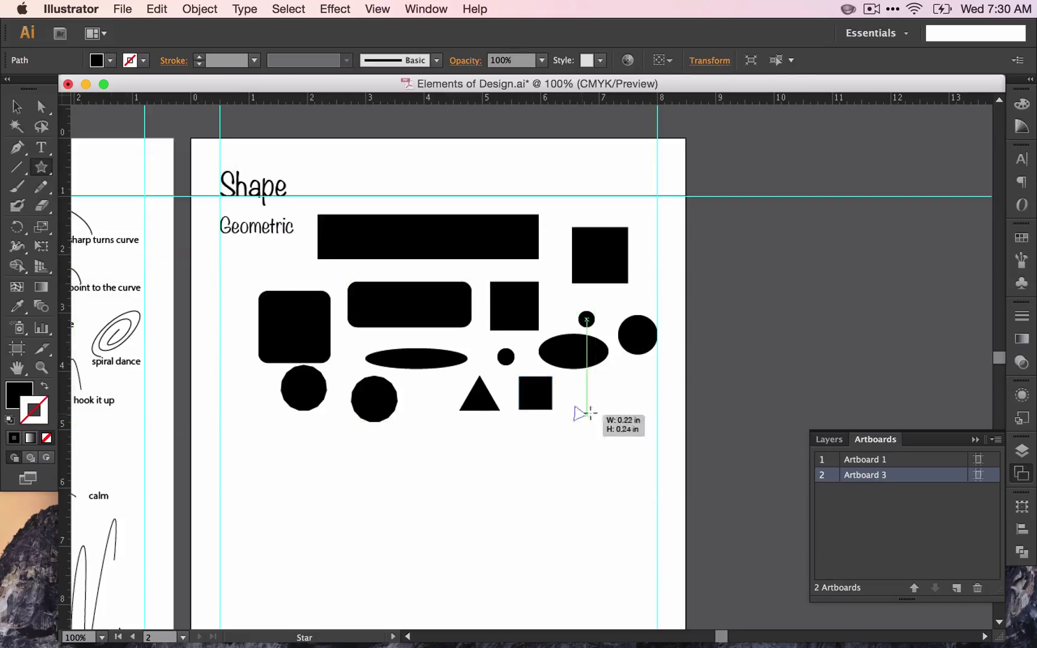
click(626, 389)
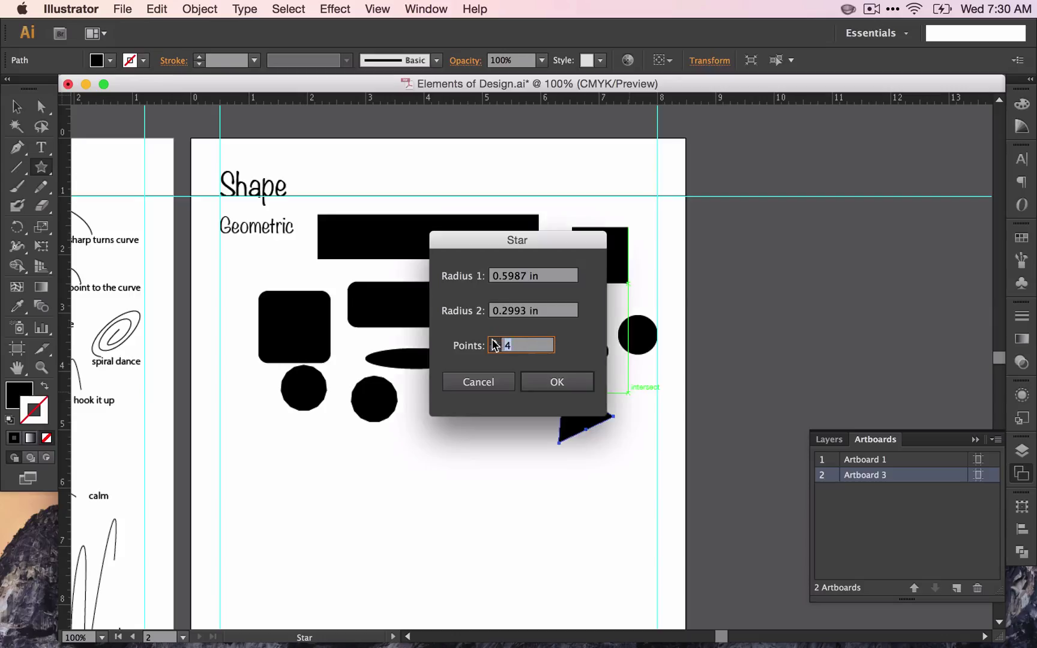
text(5)
click(567, 382)
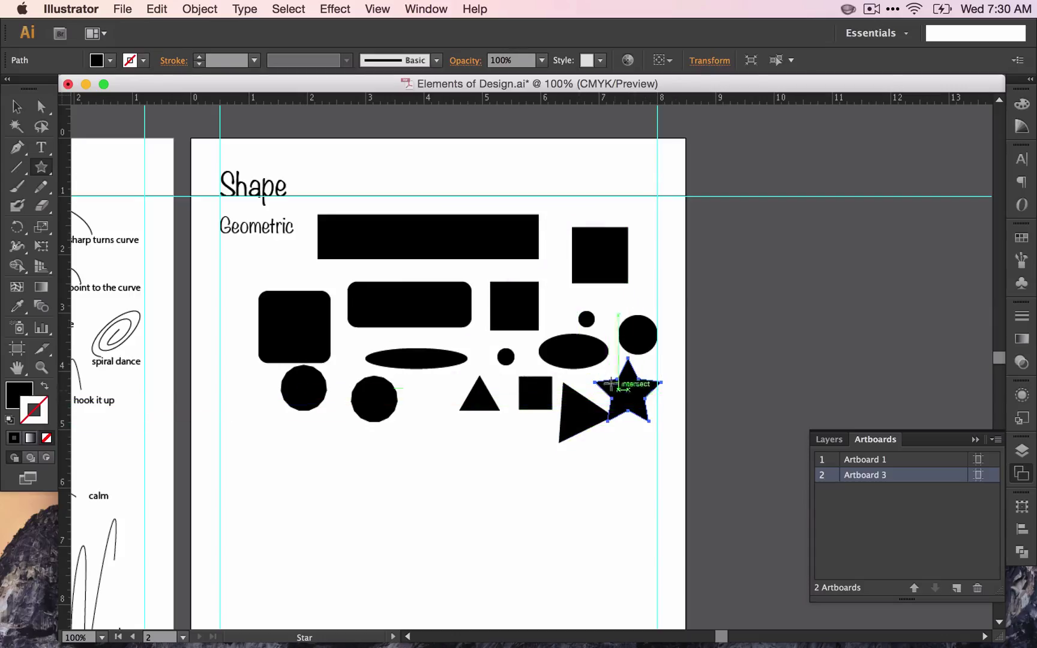
Step: Add a fourteen-point burst star and move it between the circle and triangle
click(406, 442)
text(14)
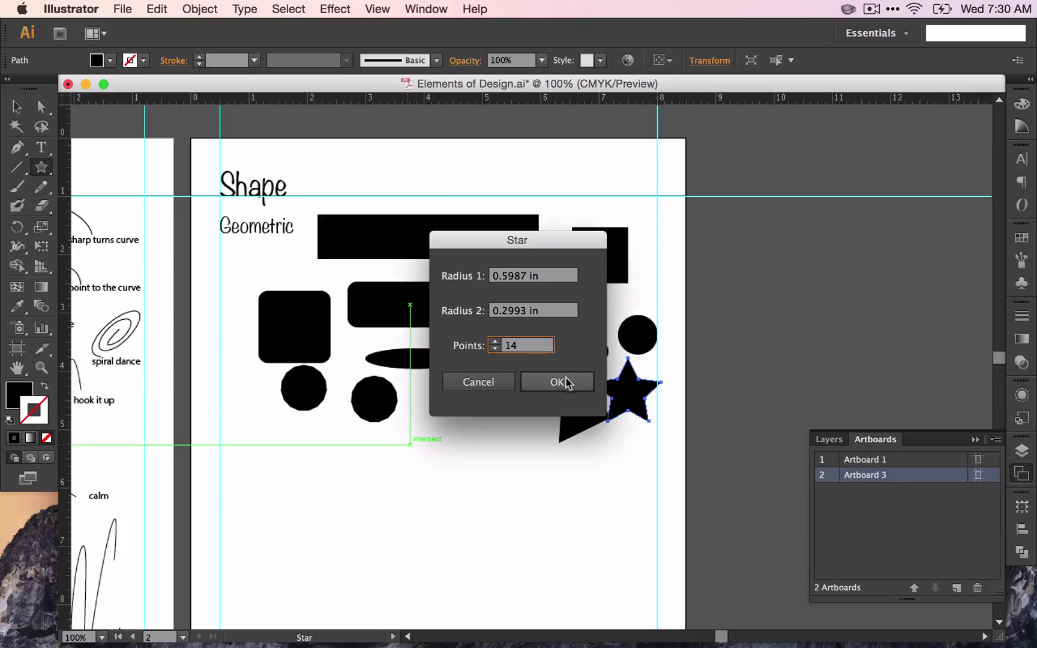
click(567, 381)
key(v)
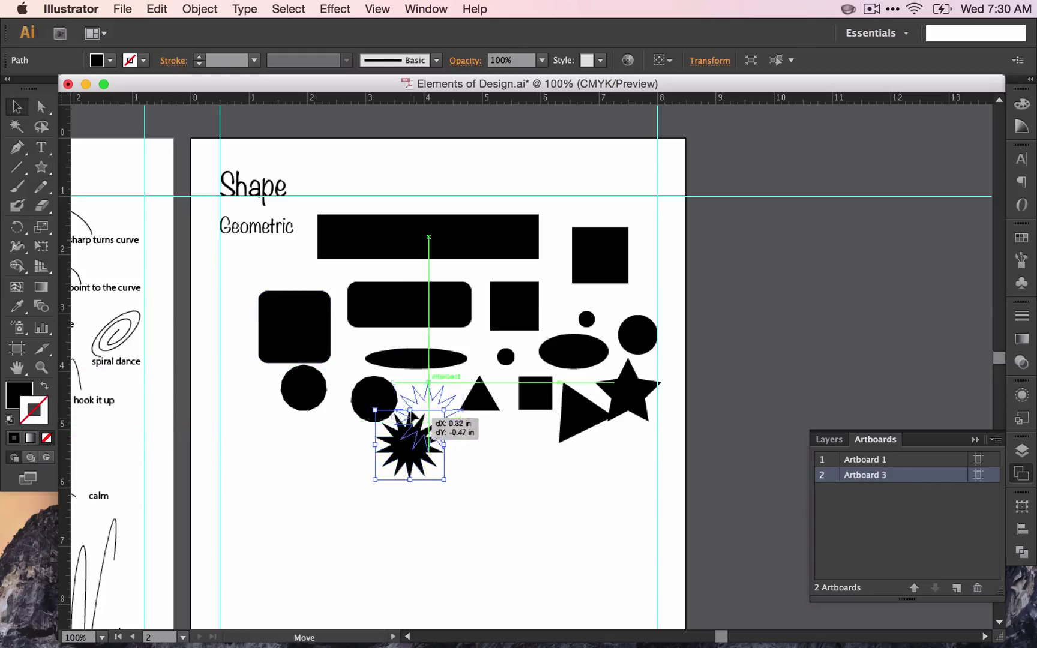
drag(391, 443, 410, 416)
click(496, 445)
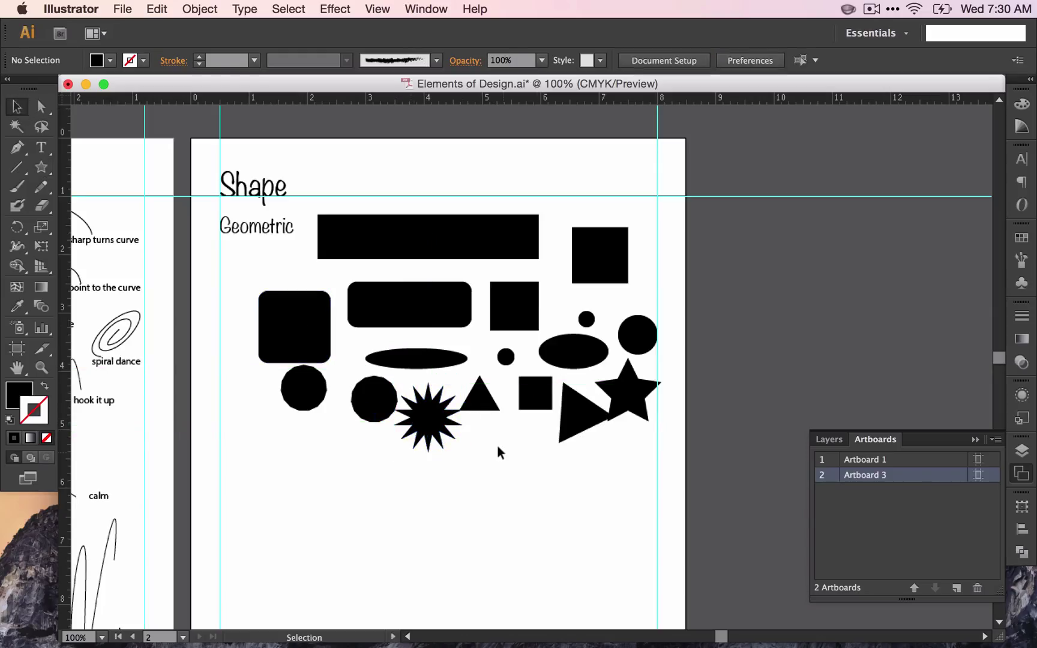
Step: Create a lens flare on the artboard with the Flare tool's default options
click(42, 167)
click(133, 265)
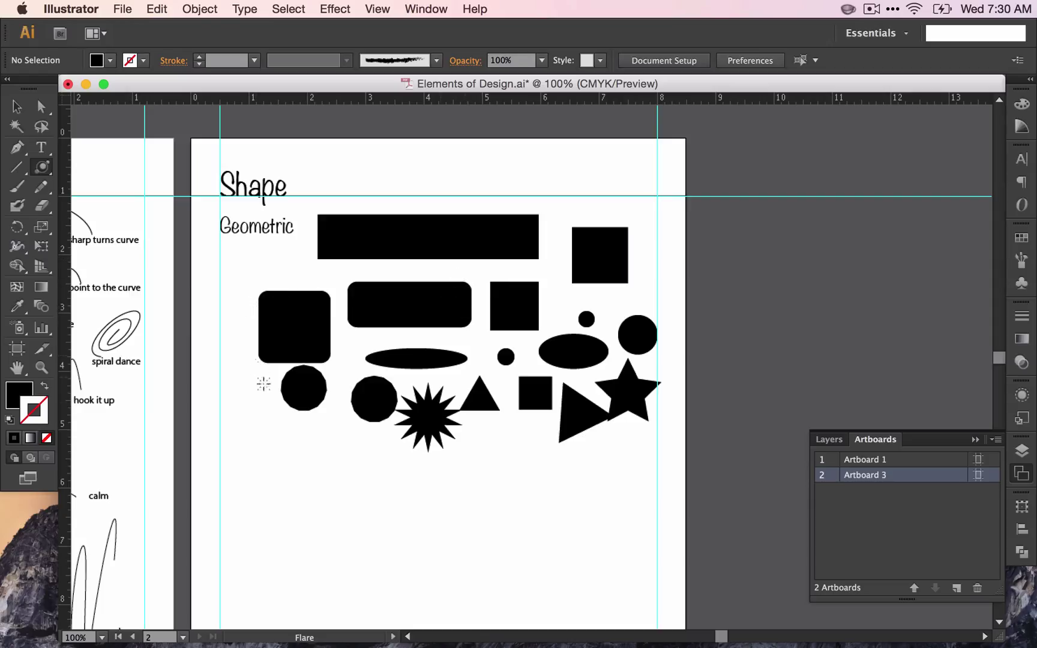
click(258, 442)
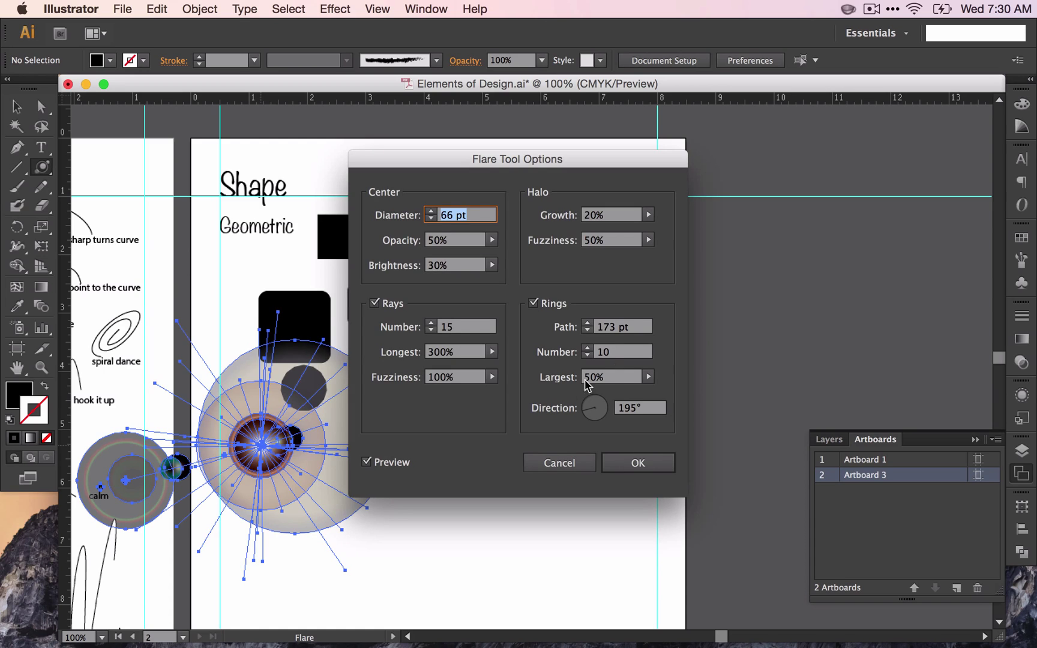
click(630, 458)
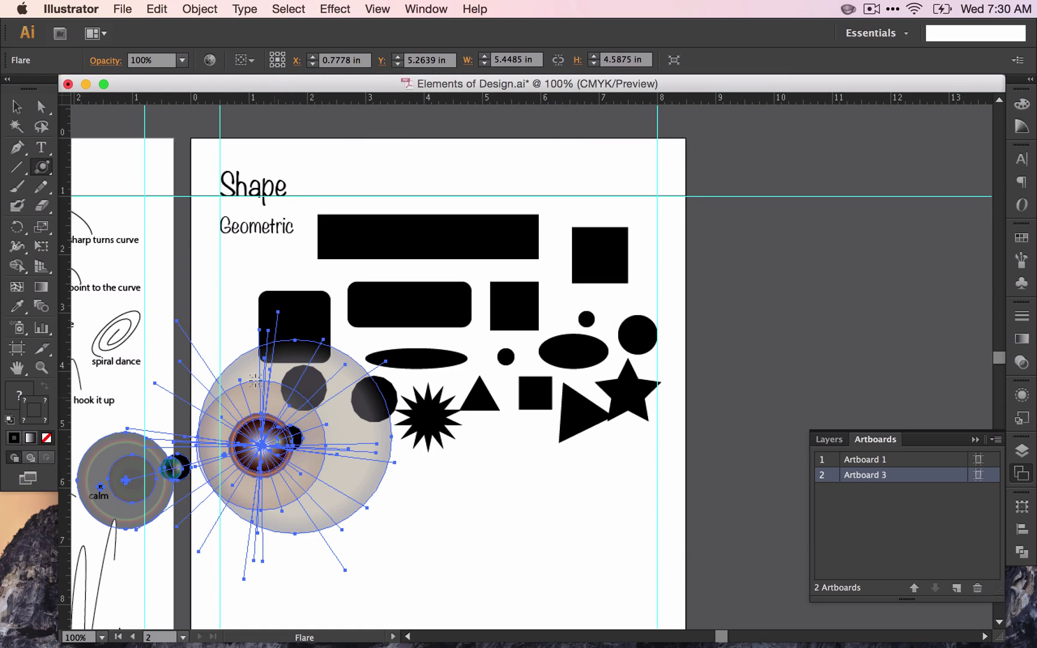
Step: Drag out a large flare over the shapes and select it
mouse_move(451, 370)
mouse_down()
mouse_move(494, 386)
mouse_move(549, 348)
mouse_up()
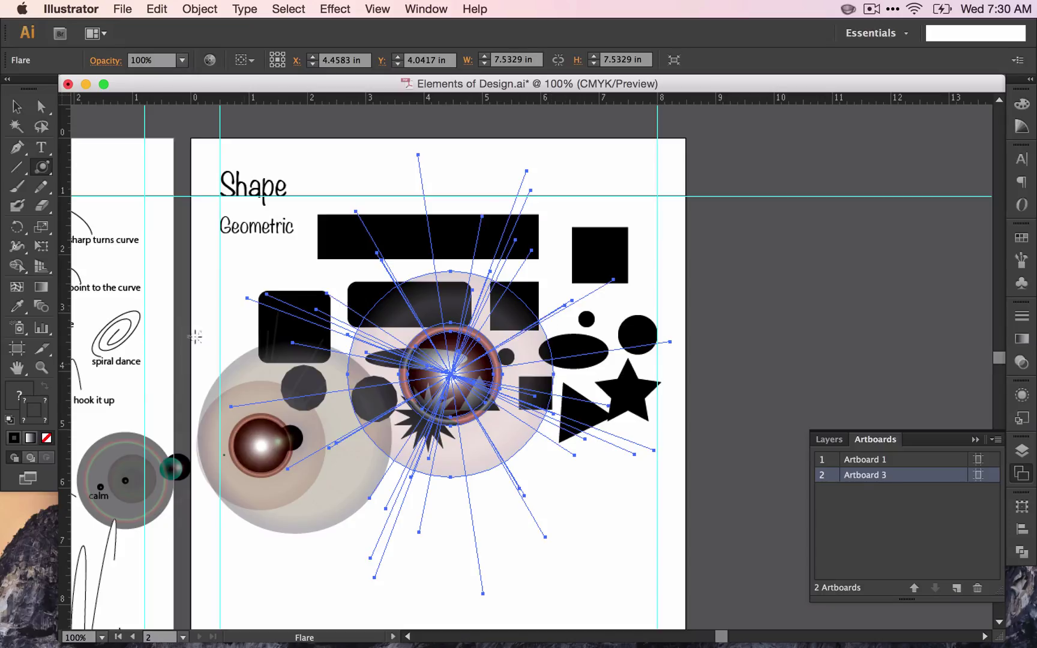
click(16, 106)
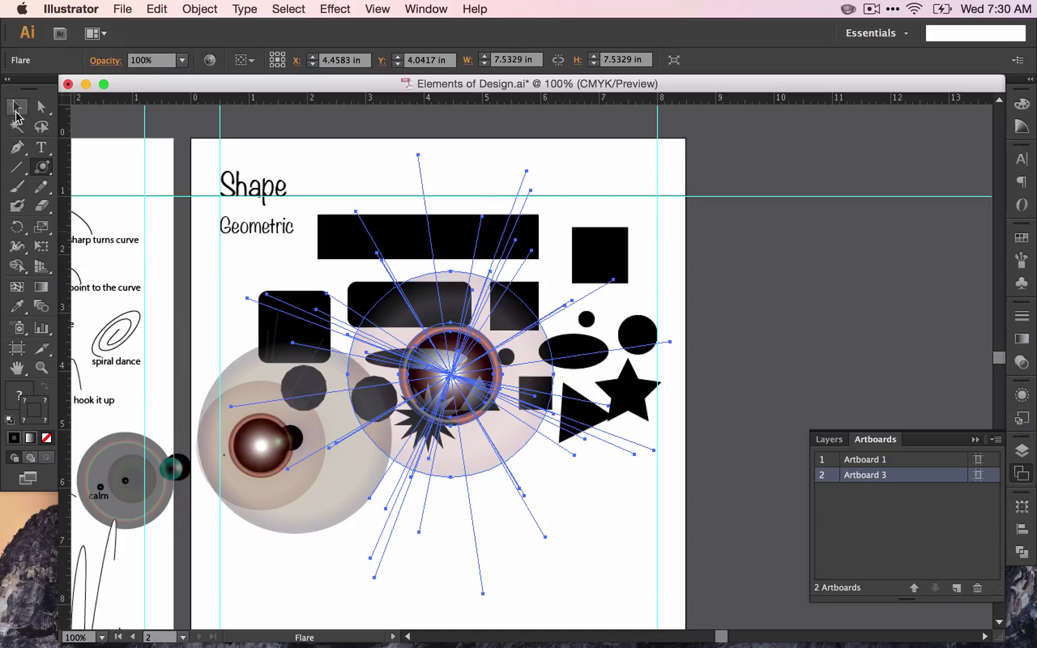
click(274, 252)
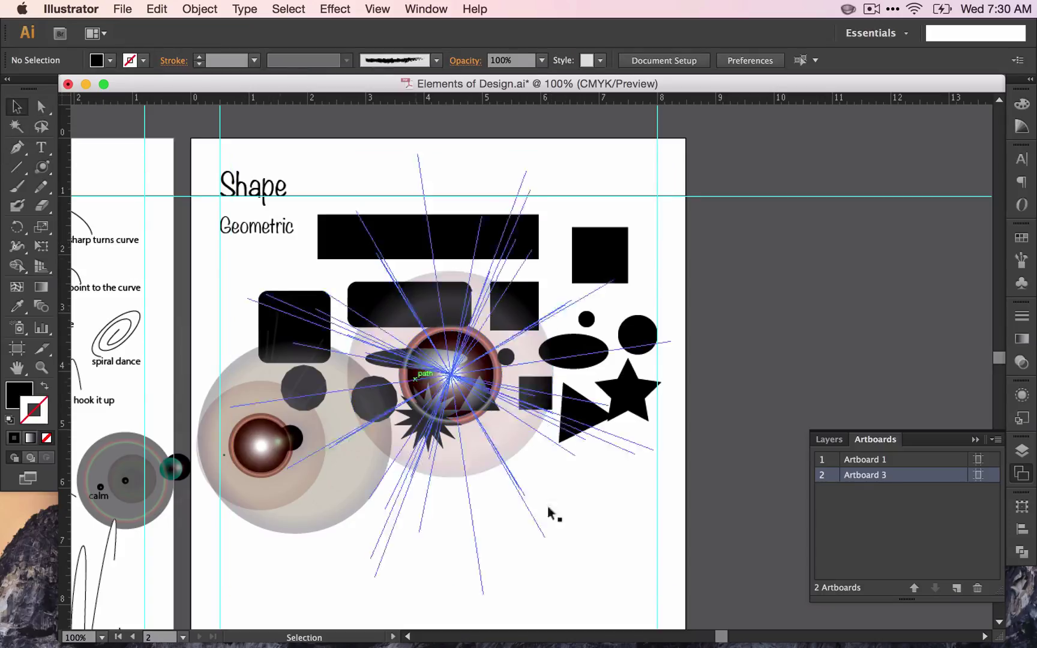
click(450, 389)
Step: Delete the selected lens flare and choose red from the Stroke swatches
key(Delete)
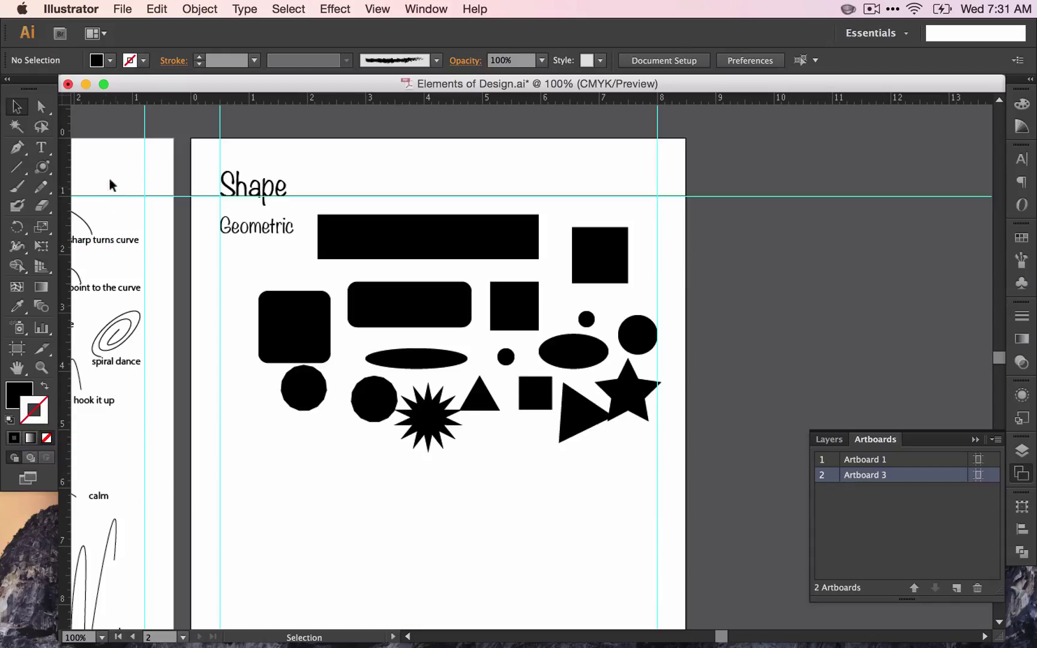
click(141, 66)
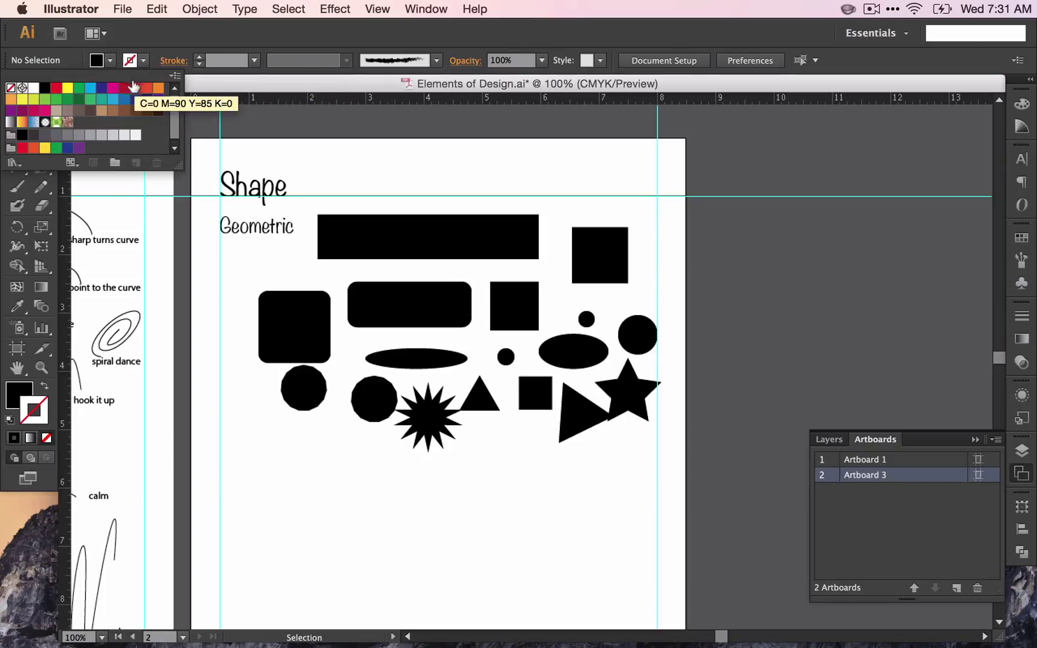
click(136, 87)
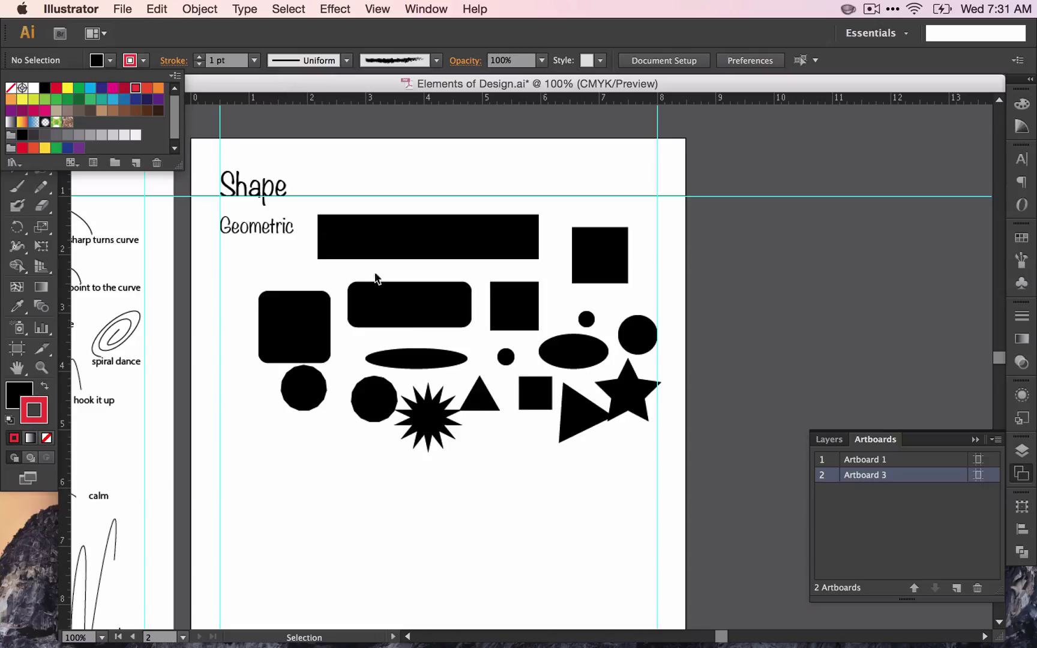
Step: Give the wide rounded rectangle a red-orange outline from the Stroke swatches
click(429, 319)
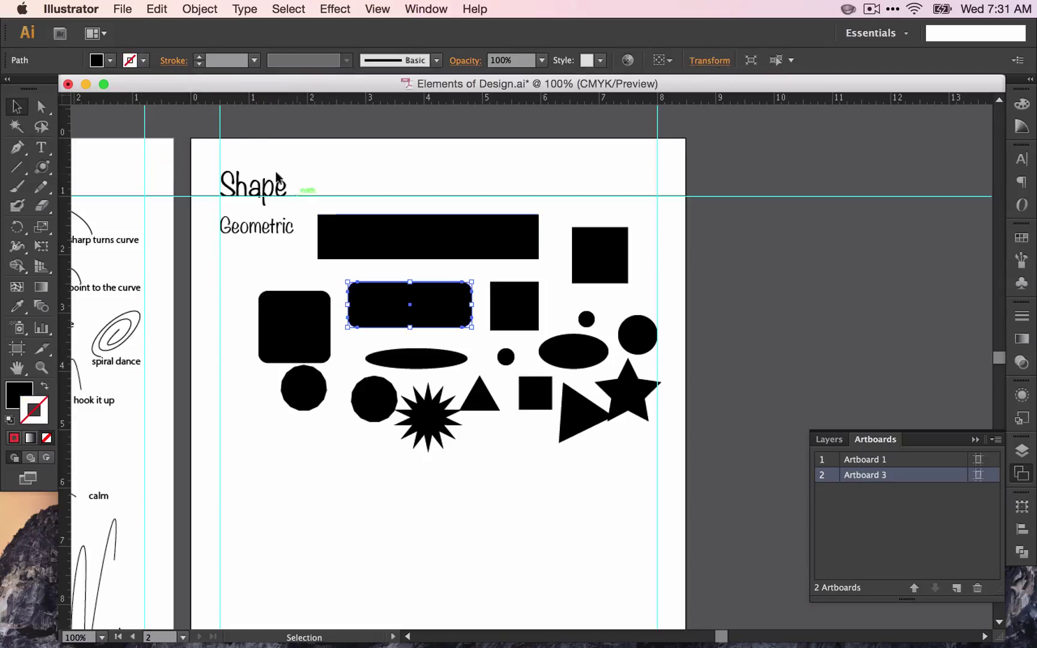
click(96, 60)
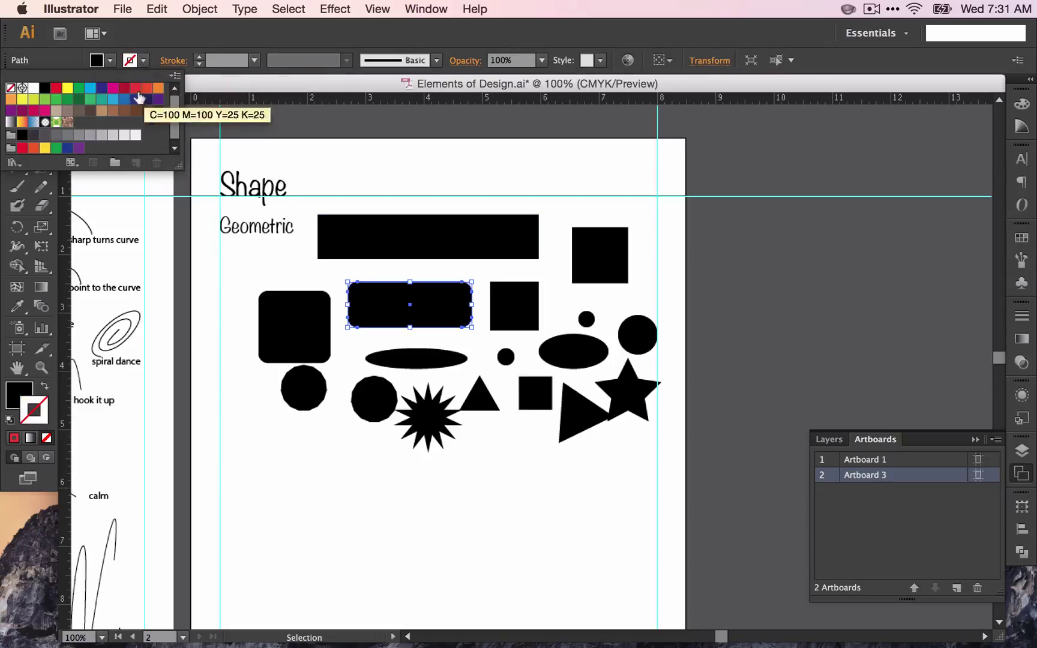
click(146, 87)
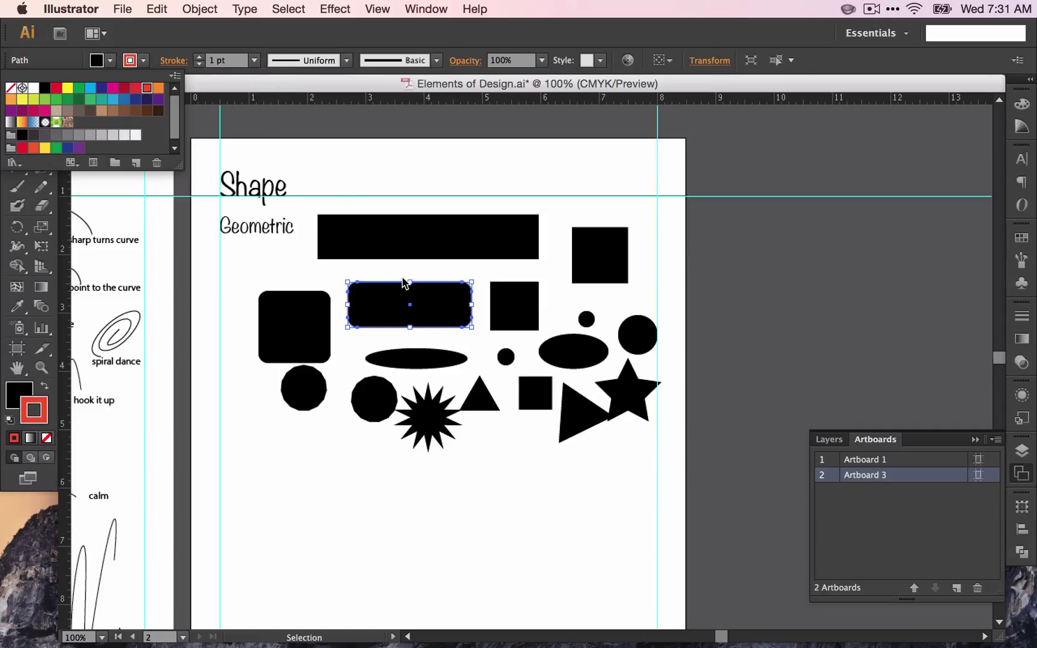
click(402, 300)
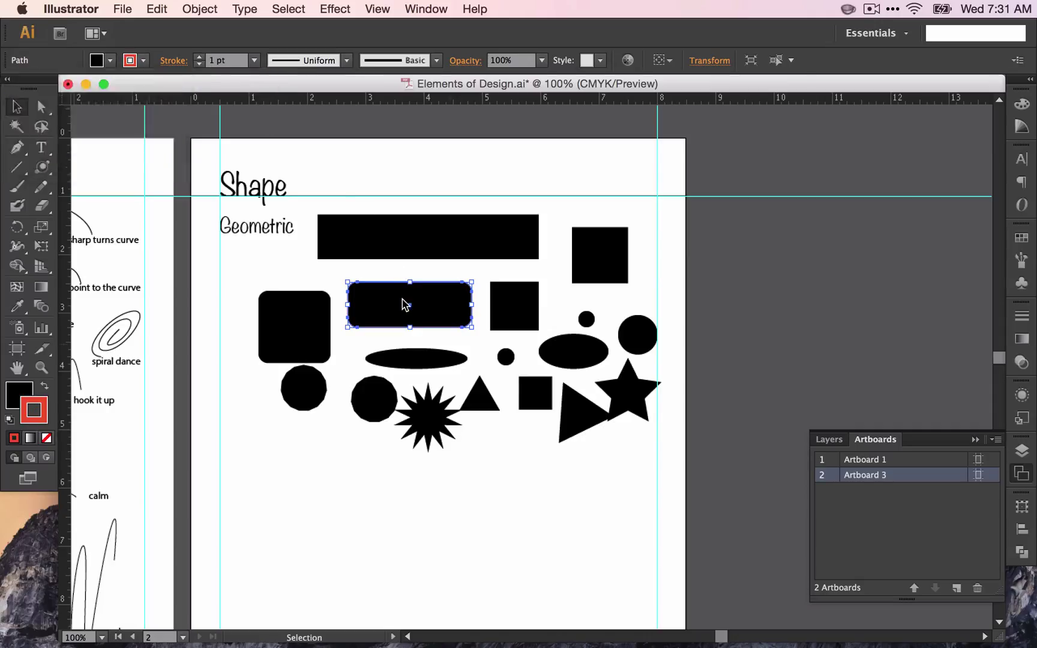
Step: Zoom in and raise the rounded rectangle's stroke weight to 8 pt
key(ctrl+equal)
key(ctrl+equal)
key(ctrl+equal)
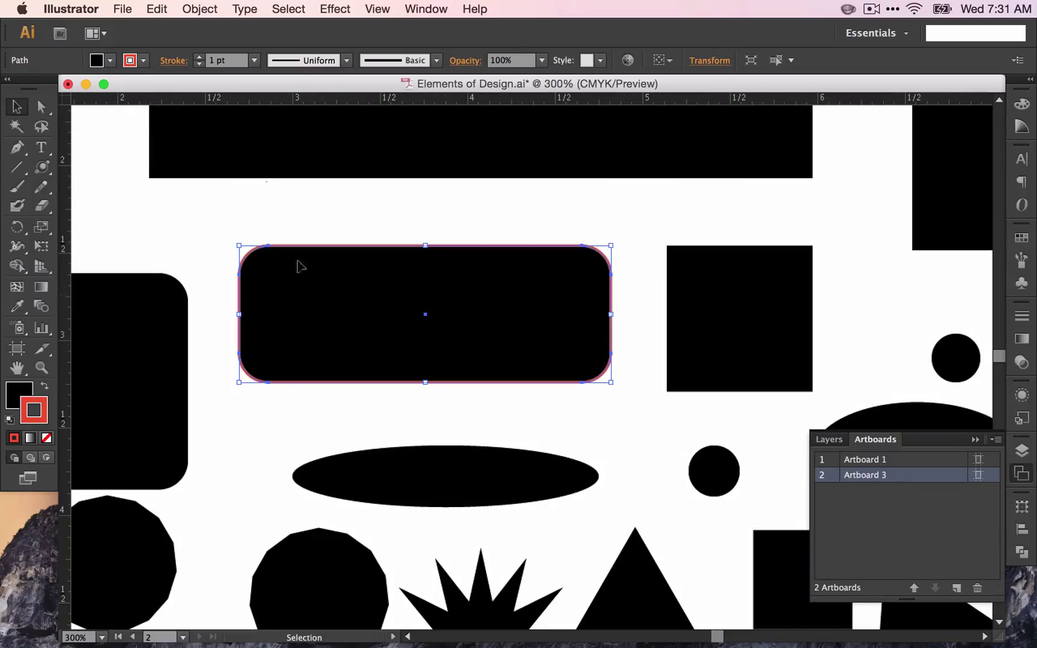
click(201, 64)
click(201, 64)
click(201, 64)
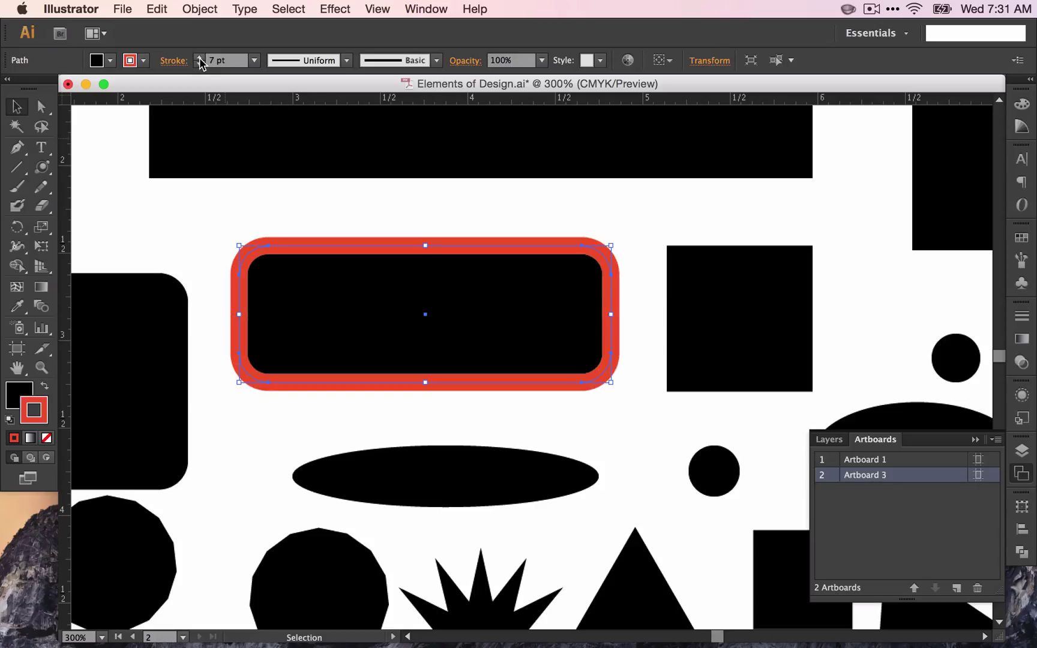
click(200, 58)
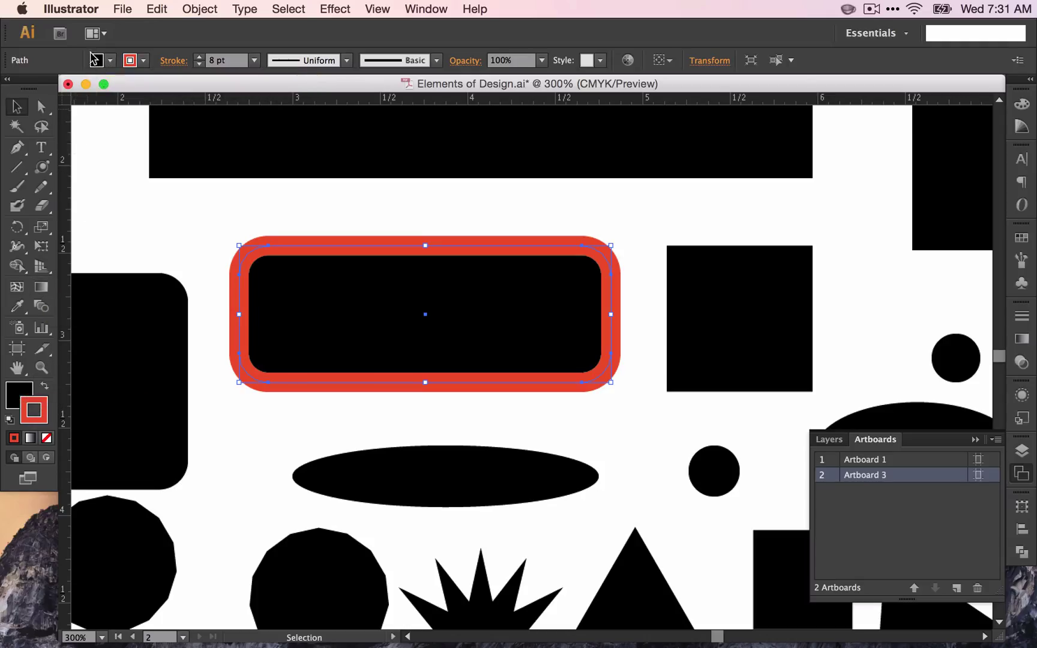
Step: Try pink in the Color Picker, then fill the rectangle dark blue from the swatches
double_click(13, 397)
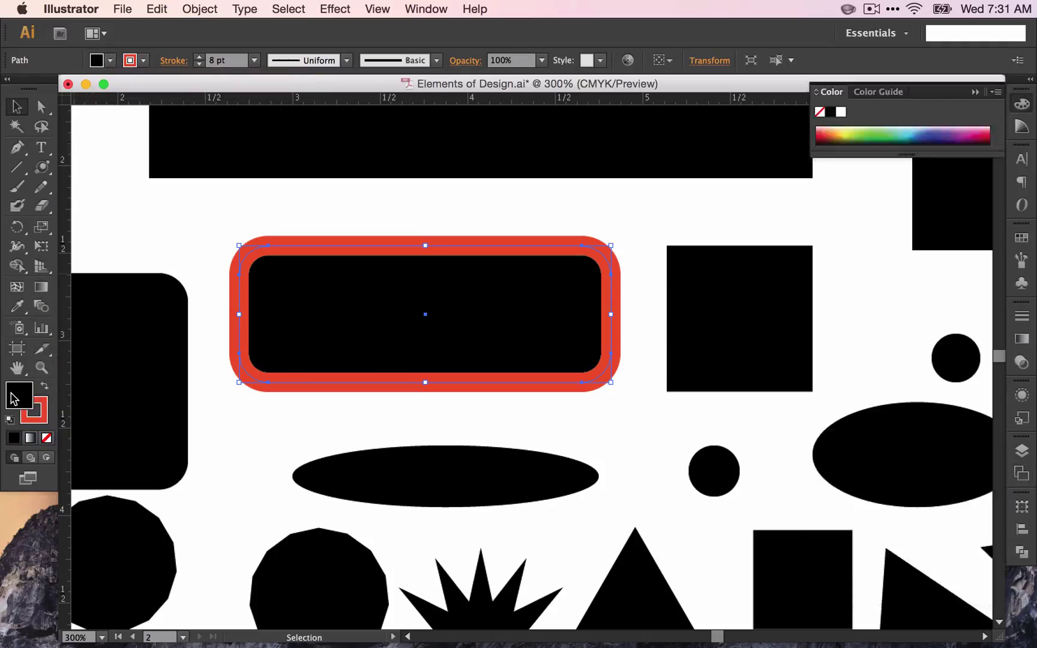
click(166, 178)
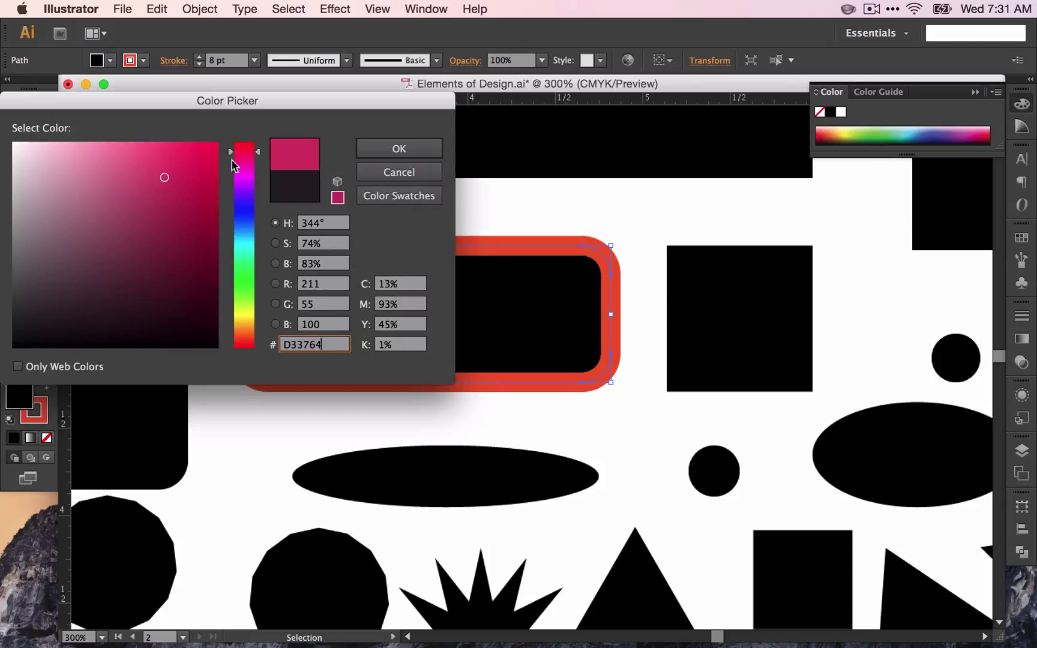
click(389, 149)
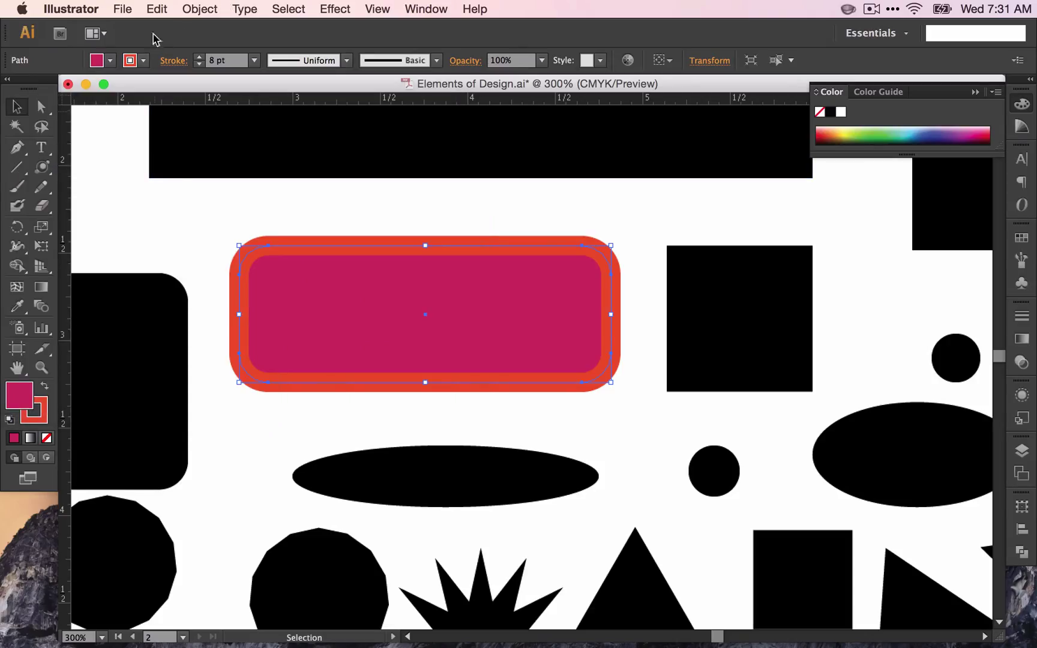
click(109, 60)
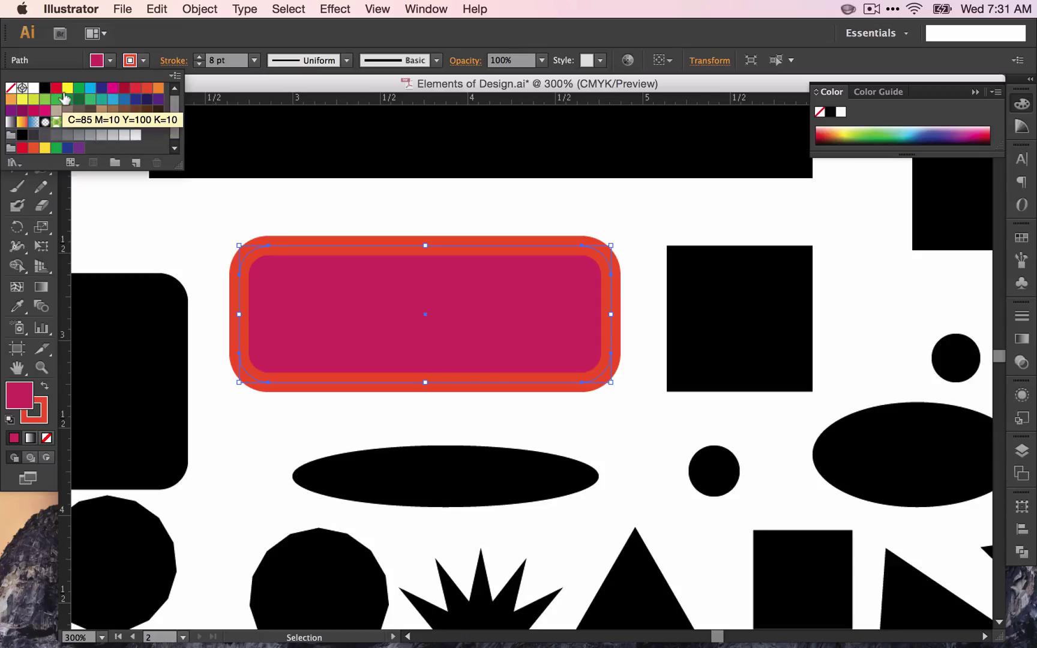
click(101, 88)
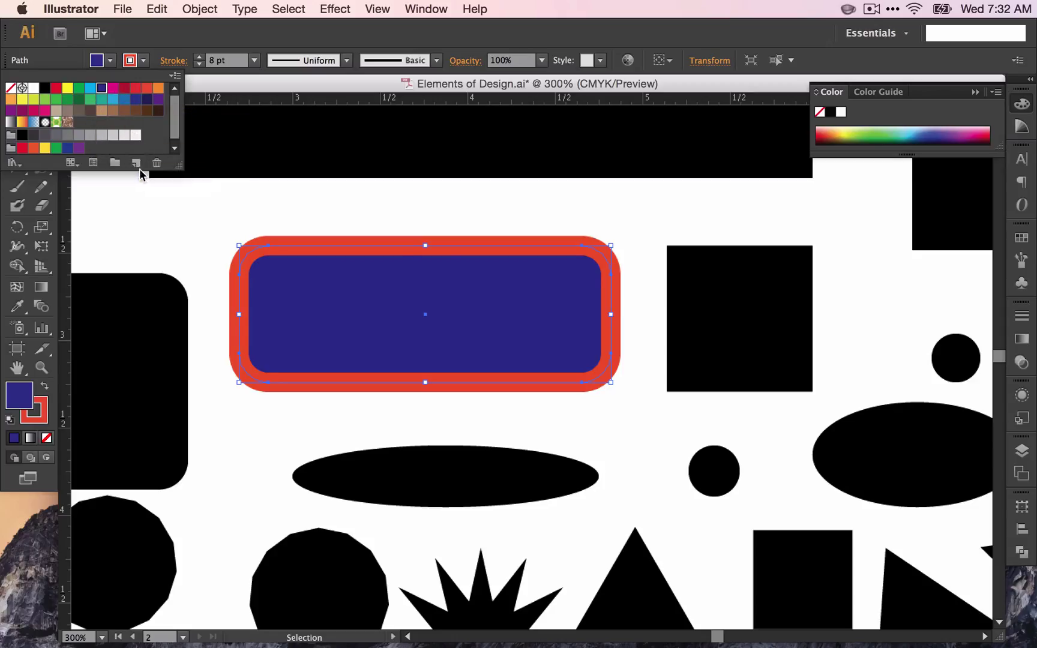
Step: Create and save a New Swatch with C 54, M 100, Y 40, K 69
click(135, 163)
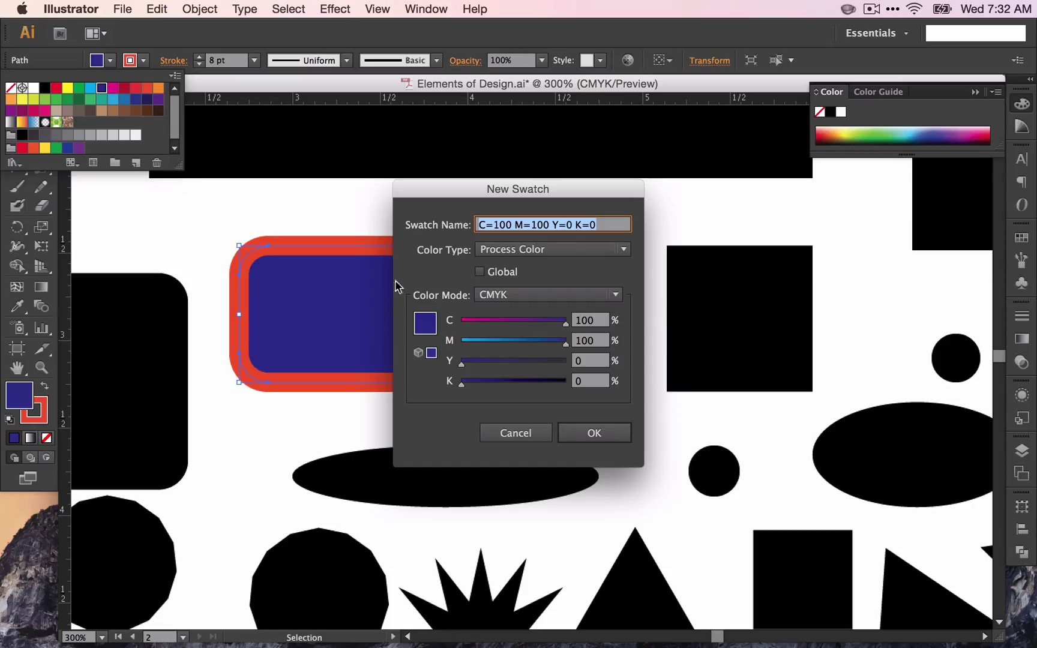
drag(556, 188, 750, 129)
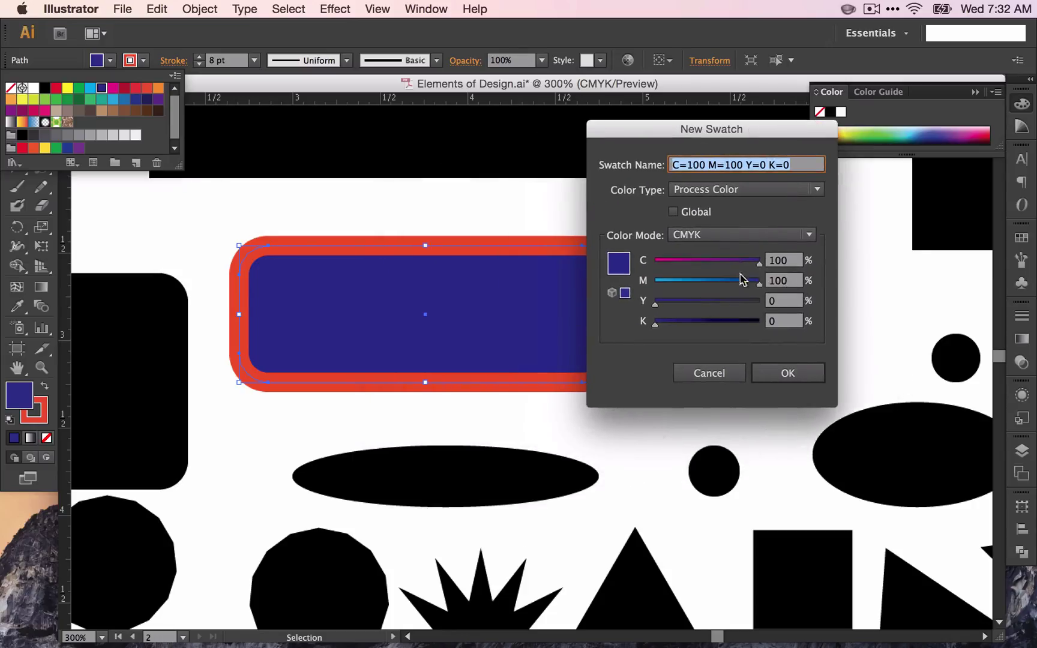
click(712, 263)
click(698, 304)
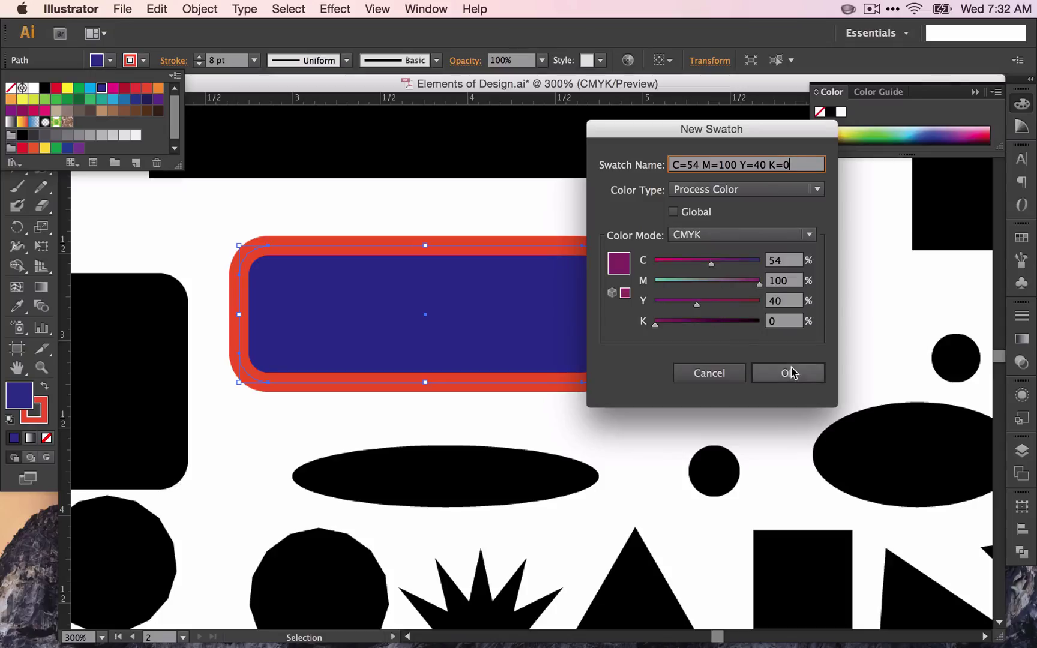
drag(702, 322, 726, 324)
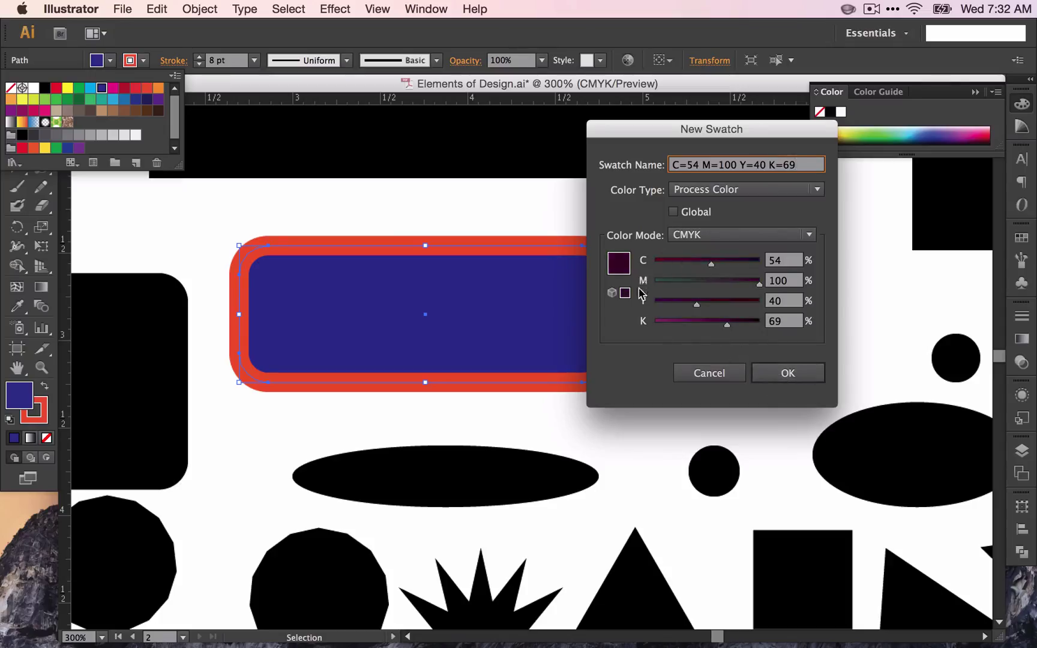
click(785, 373)
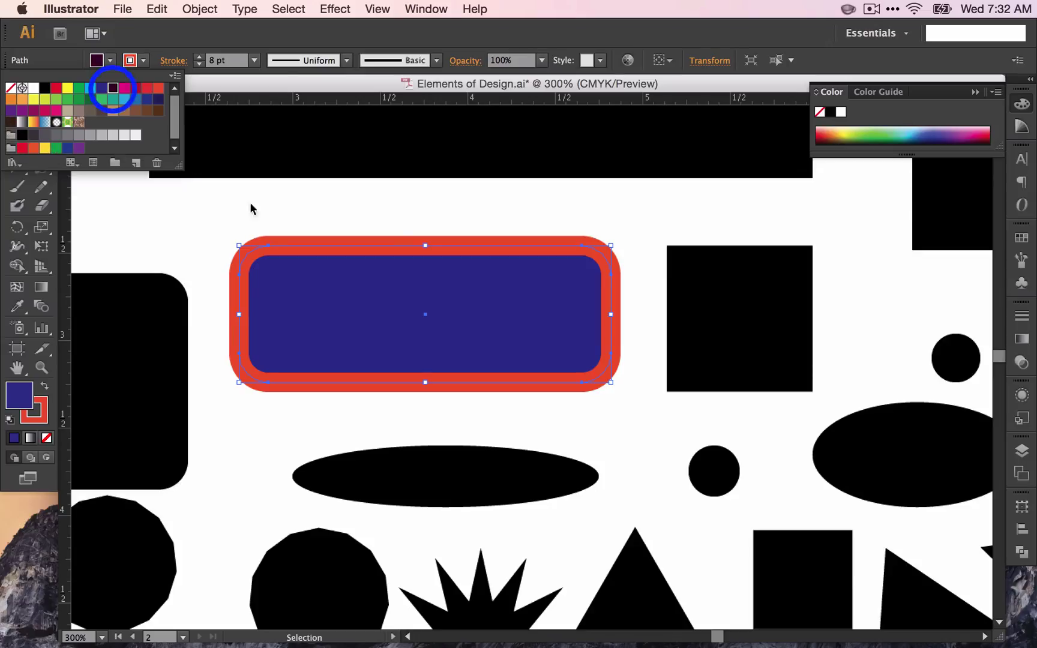
Step: Fill the rectangle with the dark purple swatch and arrange shapes around the ellipse body
click(500, 289)
scroll(499, 284, down, 3)
scroll(499, 283, down, 1)
scroll(498, 284, down, 1)
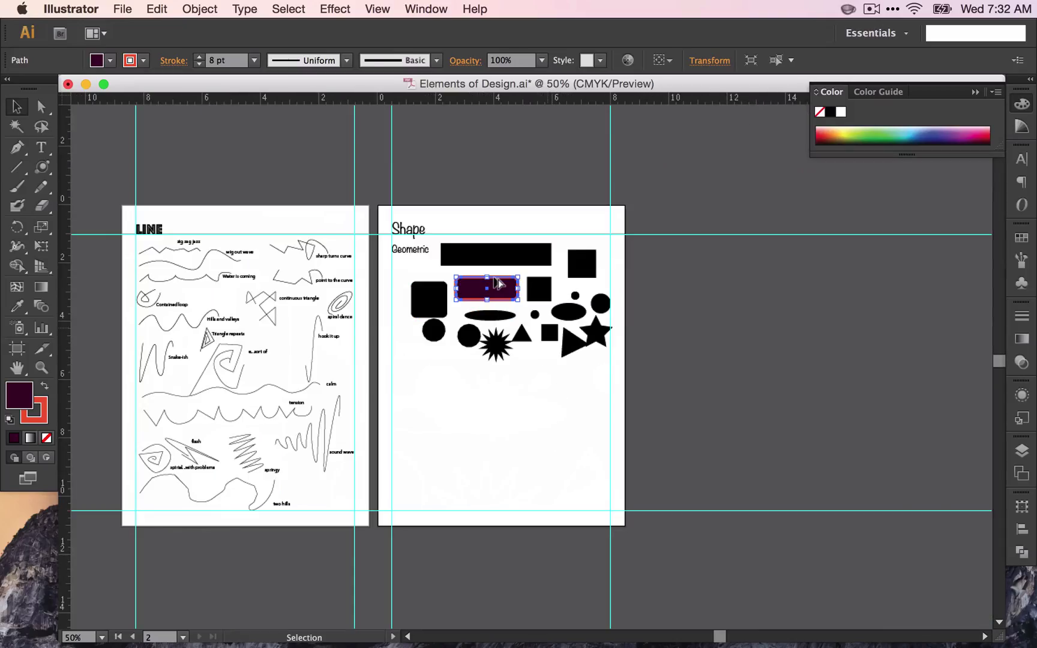
scroll(499, 284, up, 1)
click(551, 290)
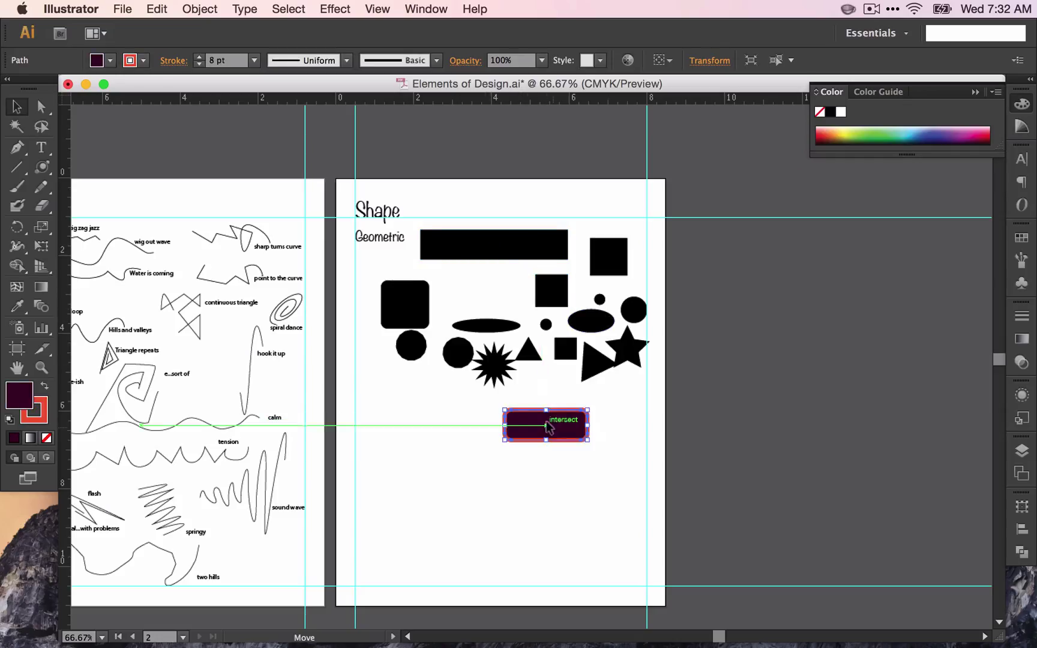
drag(485, 293, 568, 360)
drag(492, 365, 409, 264)
drag(487, 325, 468, 304)
mouse_move(458, 353)
mouse_down()
mouse_move(484, 331)
mouse_move(491, 364)
mouse_up()
mouse_move(551, 290)
mouse_down()
mouse_move(527, 325)
mouse_move(434, 331)
mouse_up()
key(super+equal)
key(super+equal)
key(super+equal)
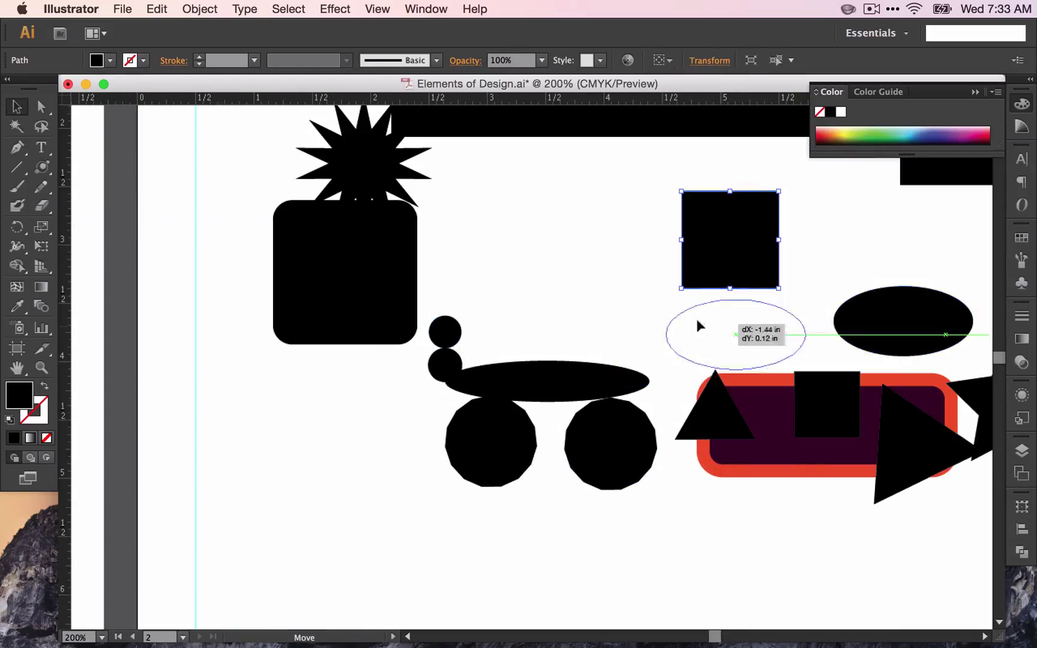
drag(899, 316, 667, 336)
scroll(527, 365, right, 3)
Step: Draw a white seven-sided heptagon and place copies on both wheel circles
click(41, 167)
click(121, 226)
click(207, 362)
text(7)
key(Return)
key(v)
mouse_move(240, 392)
mouse_down()
mouse_move(380, 416)
mouse_move(397, 433)
mouse_up()
click(110, 60)
click(36, 84)
drag(353, 389, 473, 391)
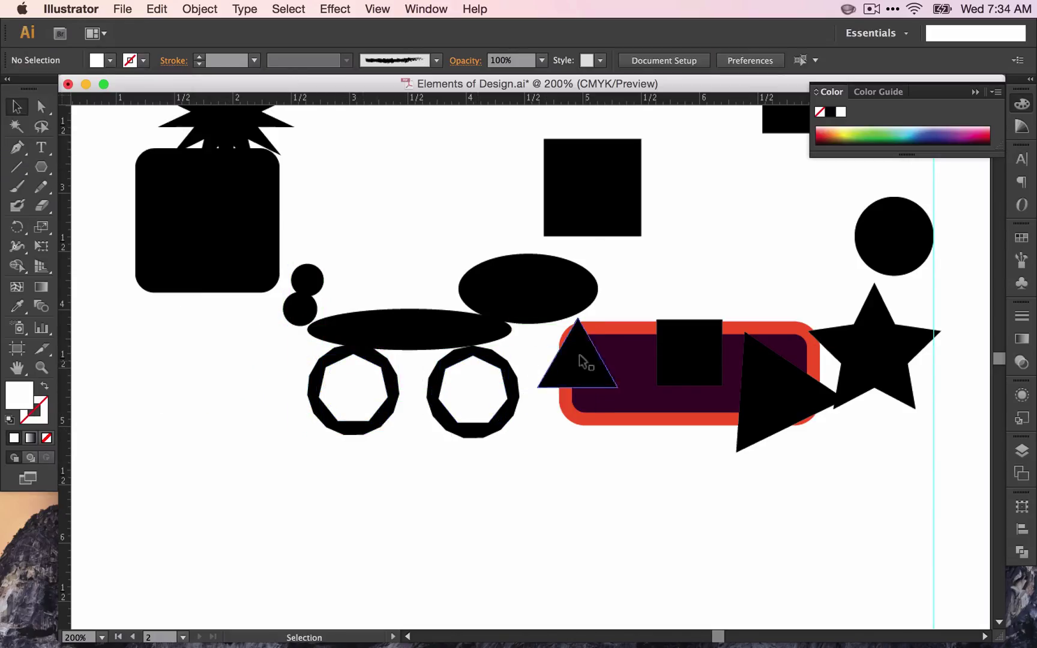
Step: Move the triangle above the ellipse and build a curled tail from small circles
drag(579, 359, 514, 237)
click(299, 313)
drag(298, 289, 290, 291)
drag(42, 167, 81, 167)
drag(314, 242, 334, 262)
mouse_move(339, 237)
mouse_down()
mouse_move(425, 267)
mouse_move(308, 260)
mouse_up()
key(v)
mouse_move(375, 245)
mouse_down()
mouse_move(342, 239)
mouse_move(357, 248)
mouse_up()
drag(417, 259, 371, 253)
Step: Place the triangle and white eye on the head, deleting the unused square and star
mouse_move(778, 390)
mouse_down()
mouse_move(637, 243)
mouse_move(600, 279)
mouse_up()
mouse_move(894, 236)
mouse_down()
mouse_move(710, 245)
mouse_move(563, 277)
mouse_up()
drag(689, 353, 648, 260)
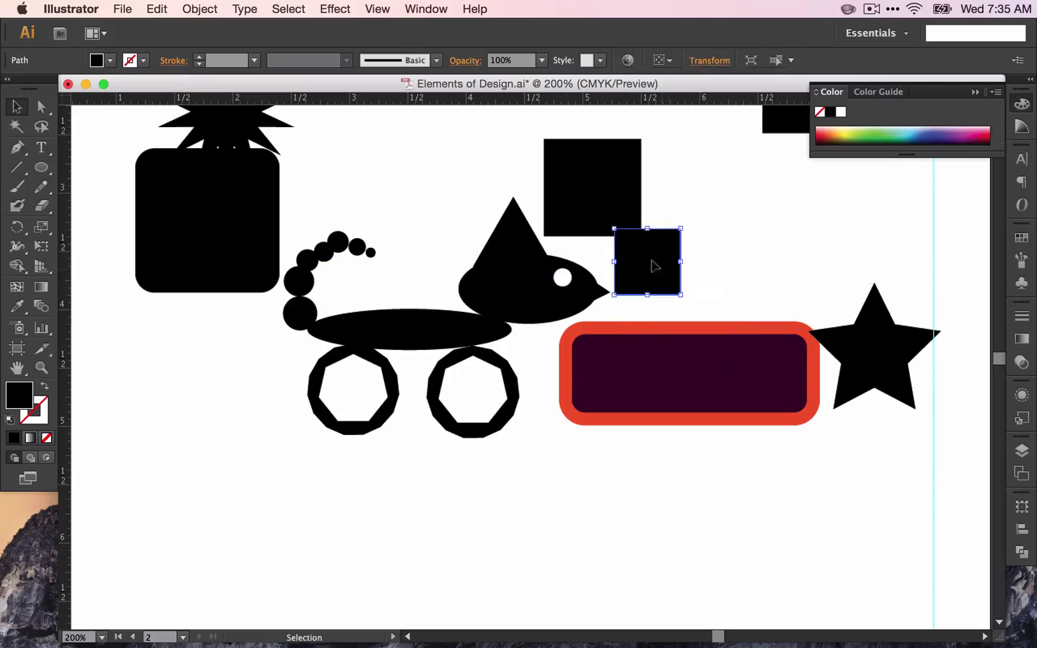
key(Delete)
click(875, 348)
key(Delete)
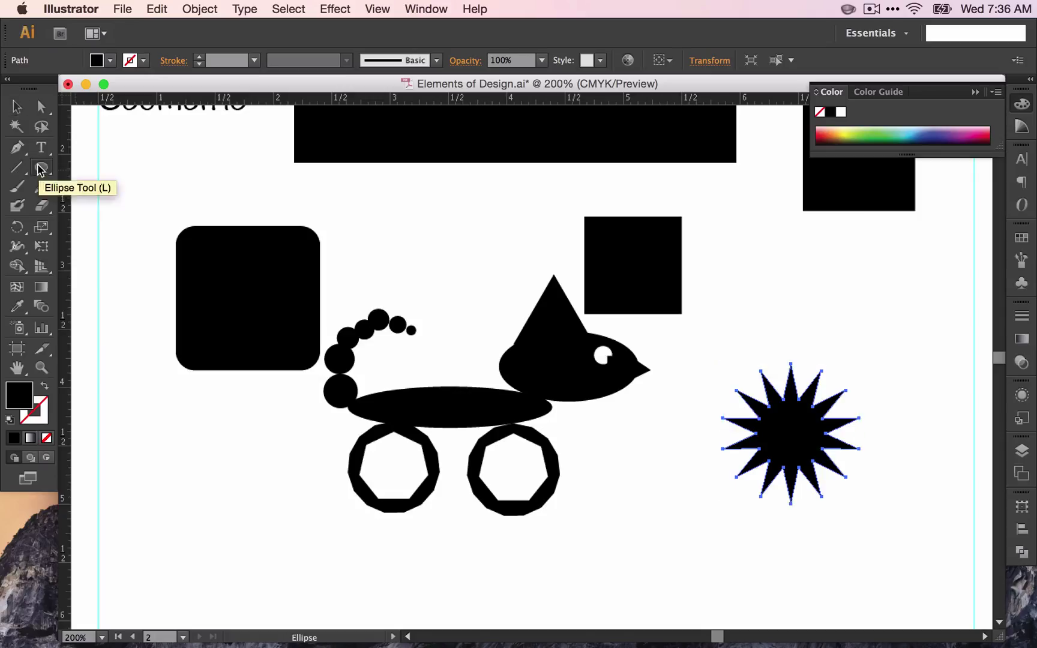
Step: Draw a black circle and position it over the starburst
click(42, 167)
drag(734, 378, 872, 513)
key(v)
drag(818, 457, 808, 442)
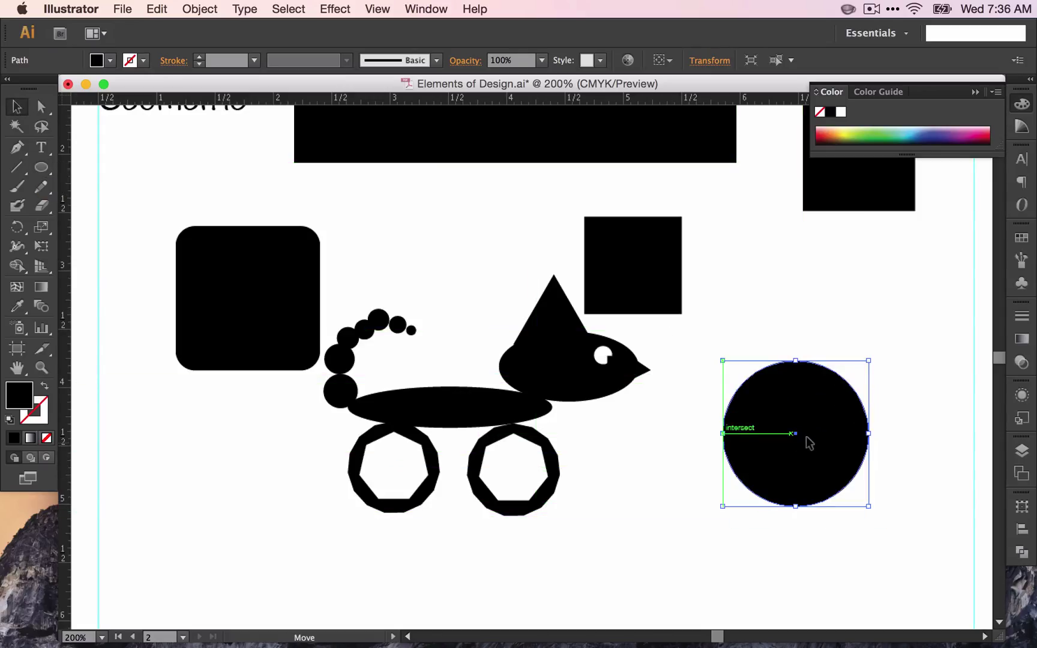
Step: Move the black circle aside and fill the starburst with white
right_click(808, 443)
click(785, 437)
drag(785, 392, 853, 340)
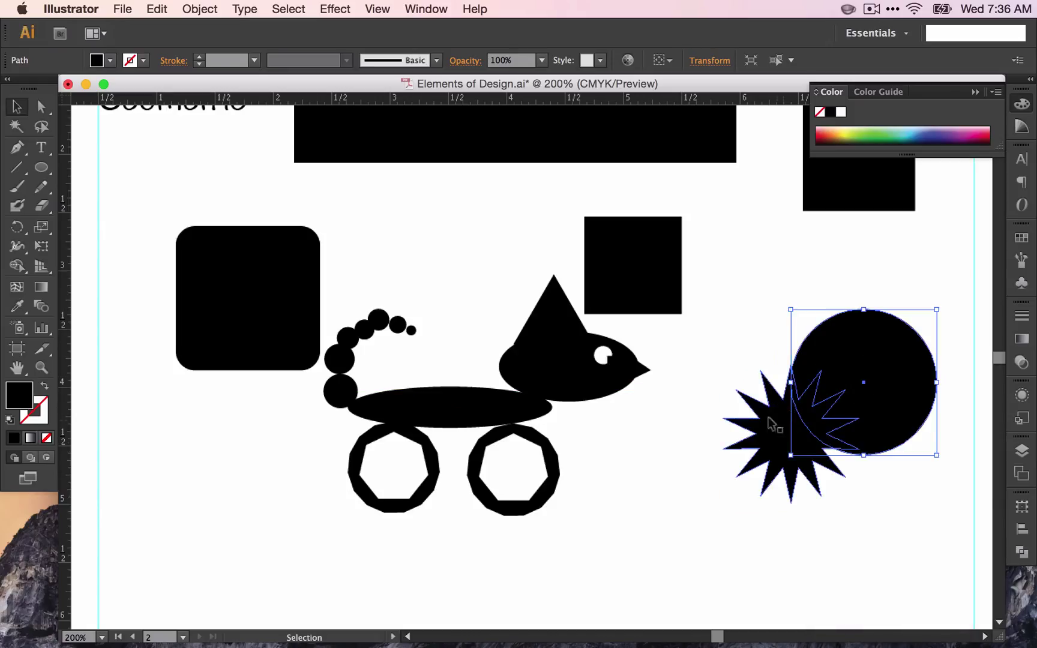
click(774, 427)
click(110, 60)
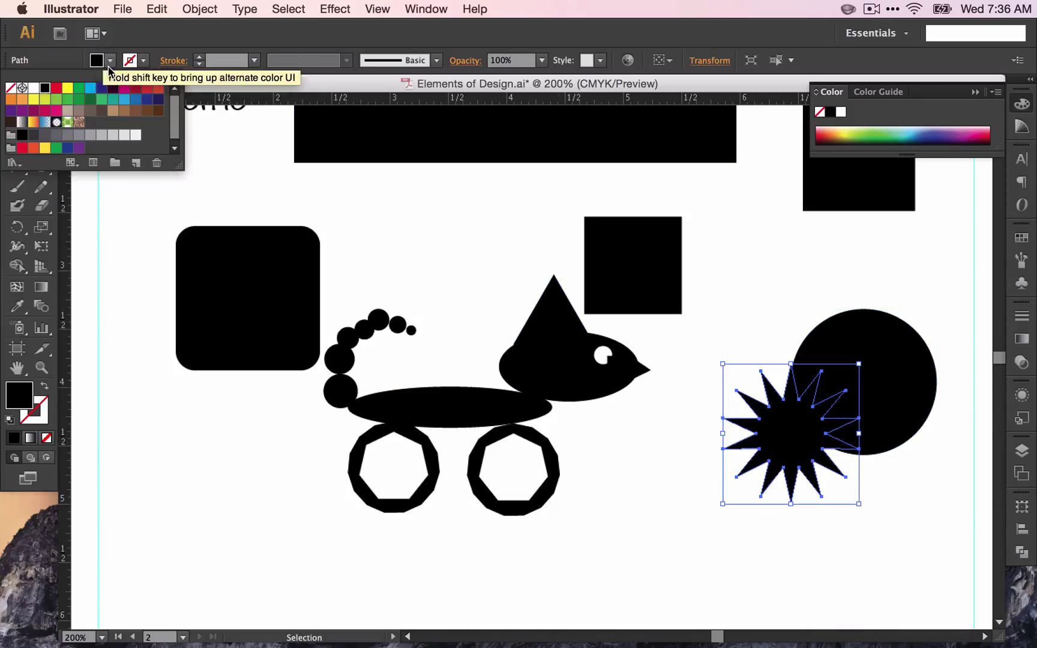
click(23, 87)
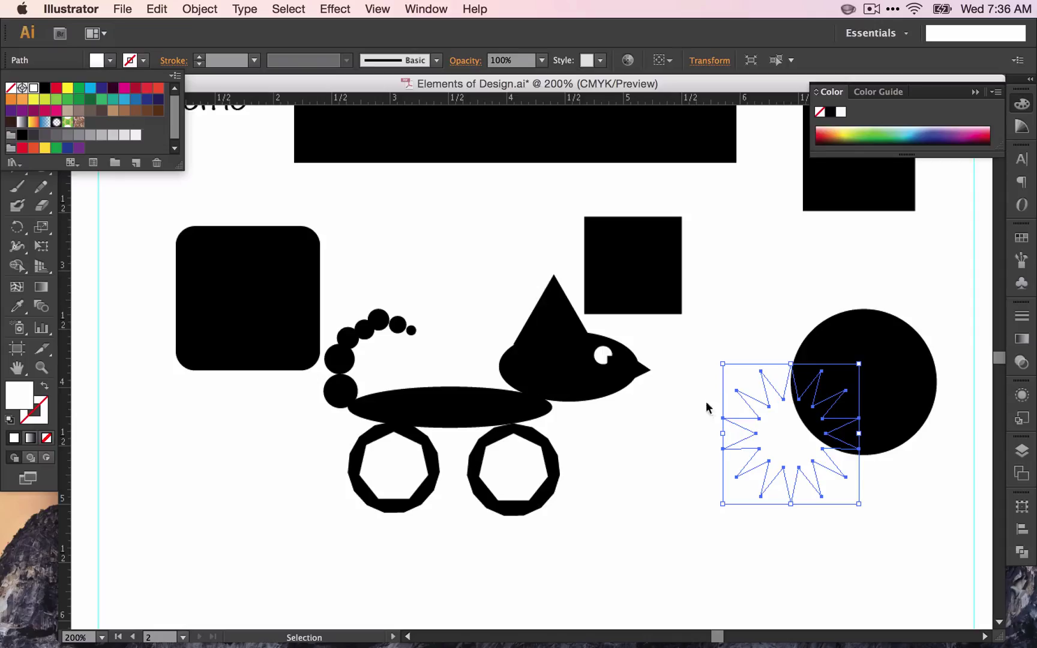
click(778, 437)
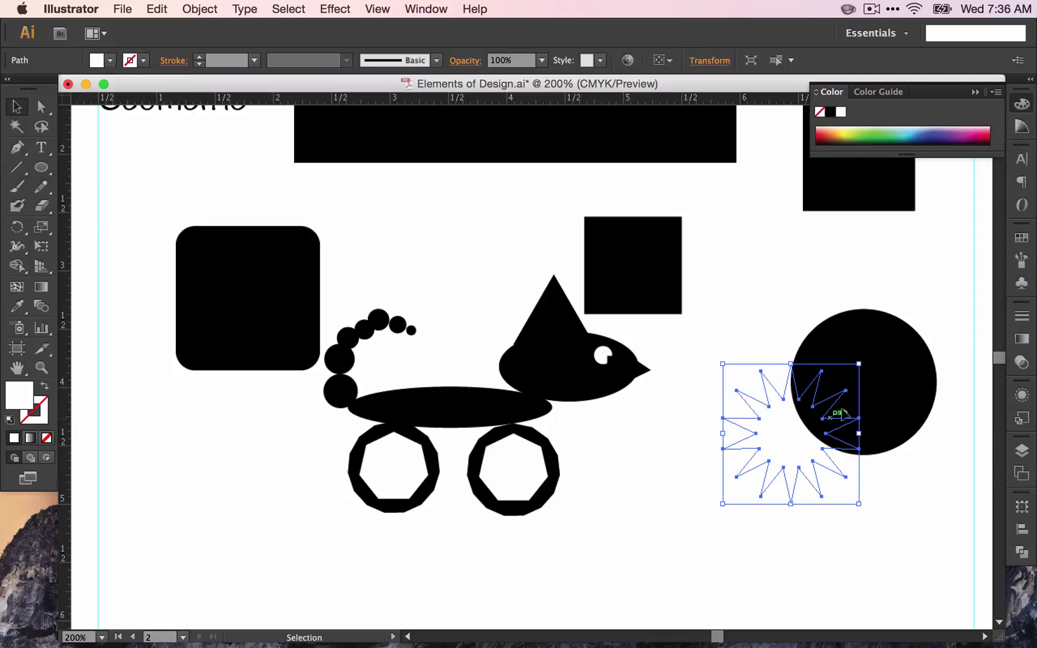
Step: Bring the white starburst to the front and centre it on the black circle
right_click(774, 431)
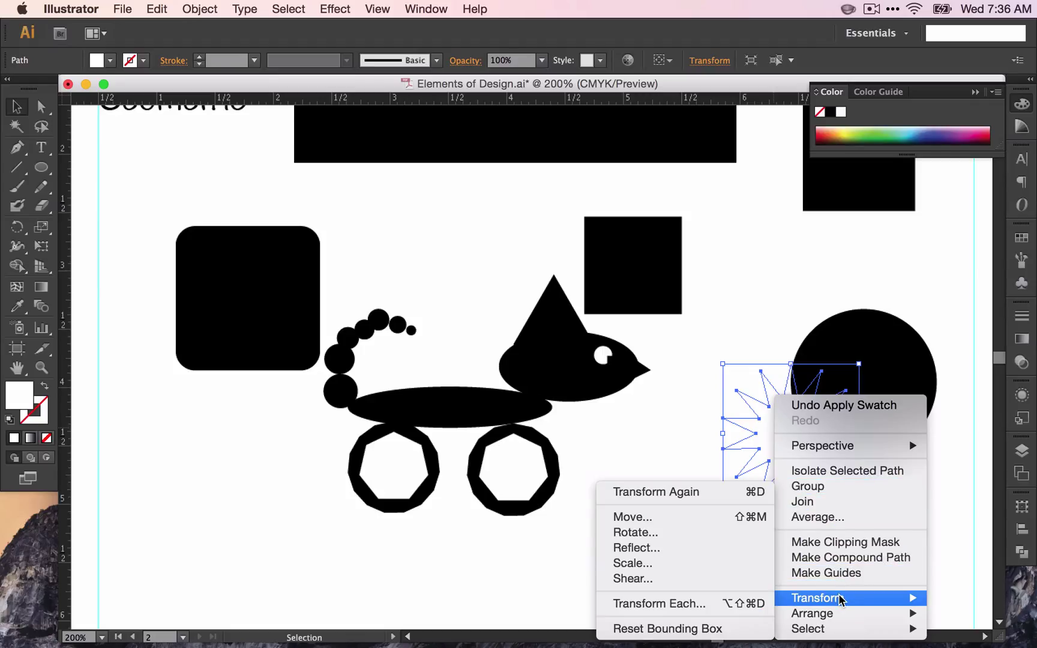
mouse_move(813, 614)
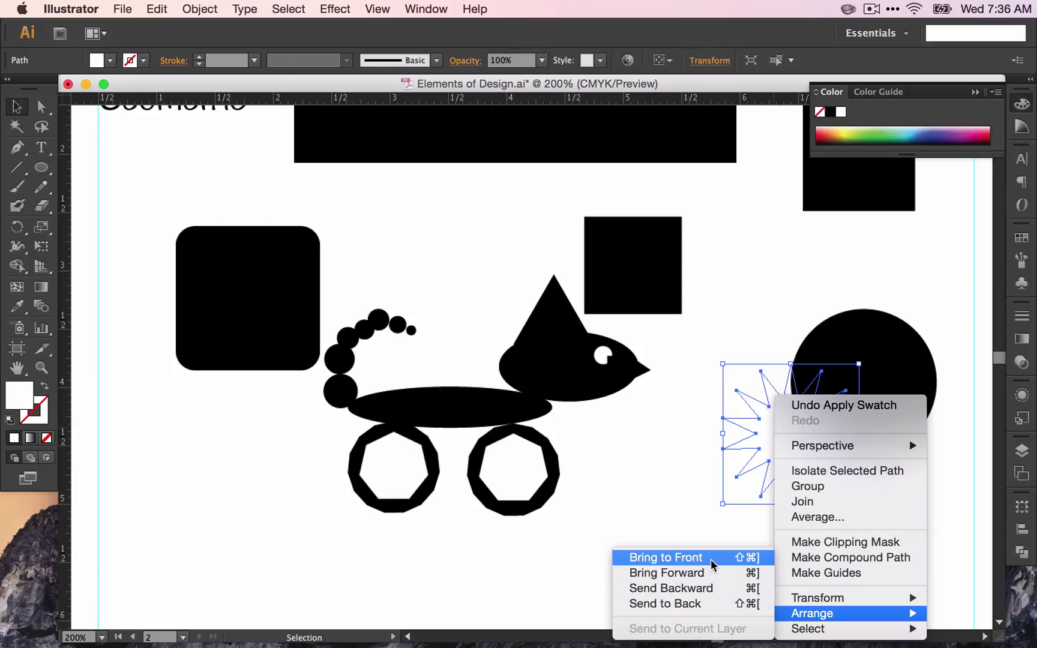
click(712, 564)
mouse_move(781, 437)
mouse_down()
mouse_move(855, 382)
mouse_move(699, 455)
mouse_up()
click(906, 464)
click(849, 358)
click(906, 464)
click(630, 270)
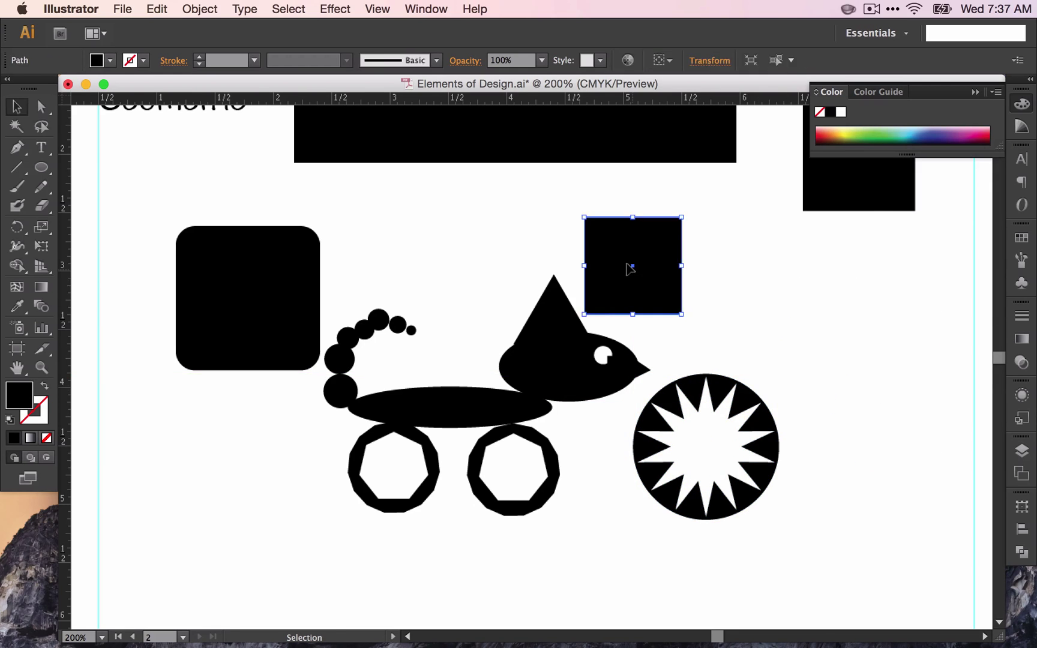
Step: Delete the leftover shapes and move the creature composition up under Geometric
key(super+minus)
key(super+minus)
key(super+minus)
shift+click(566, 231)
key(Delete)
click(503, 284)
key(Delete)
drag(507, 274, 723, 415)
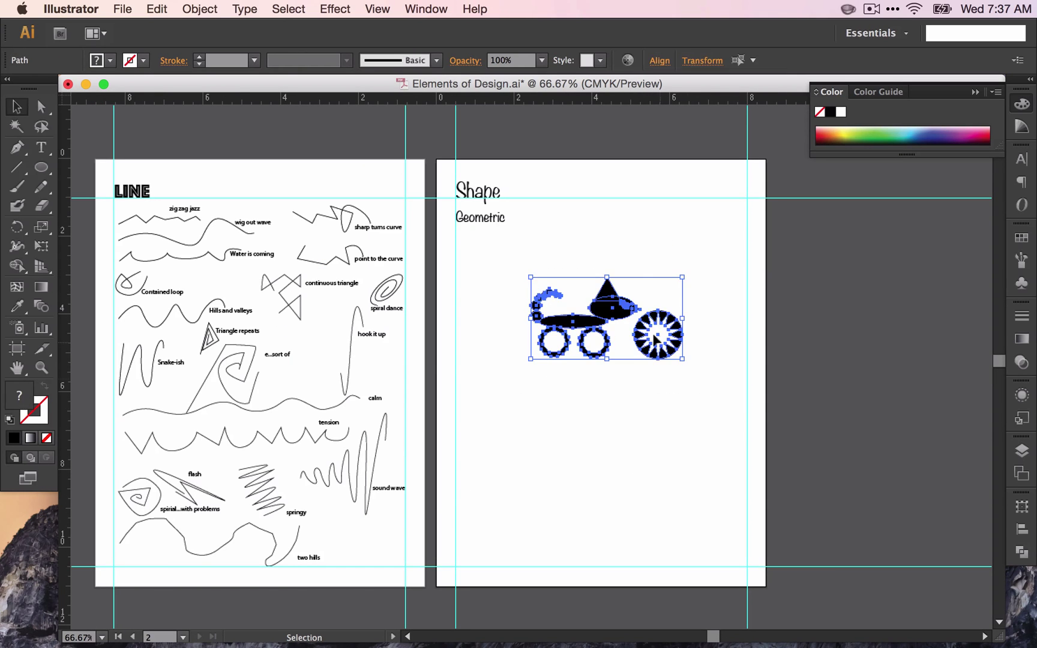
drag(655, 336, 639, 264)
click(529, 376)
Step: Add an 'Organic' heading below the creature and switch to the Pen Tool
click(39, 153)
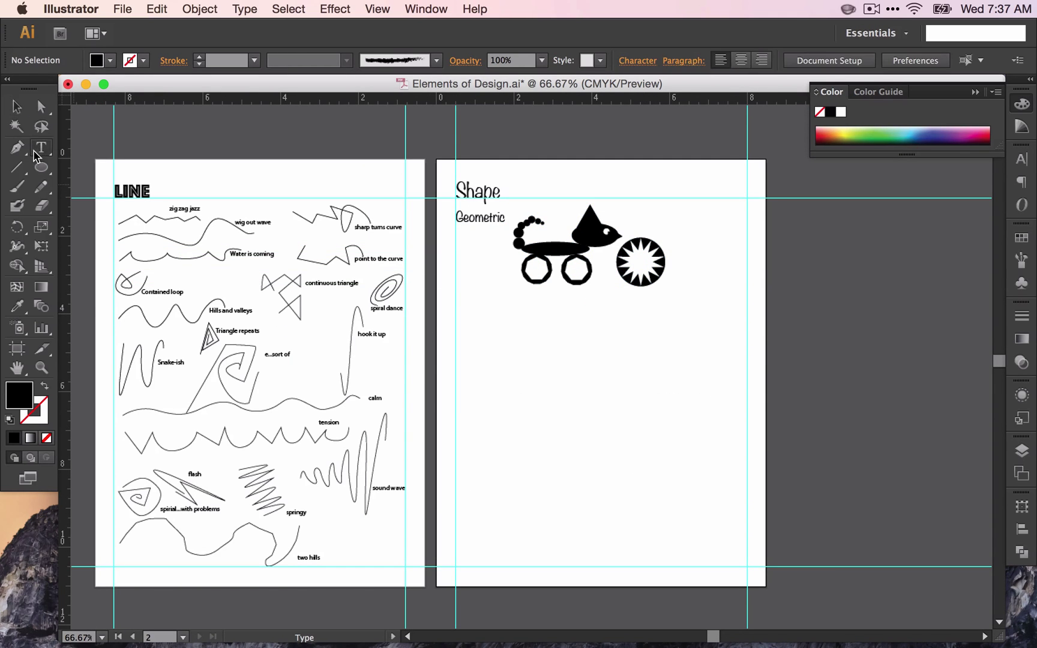
click(457, 403)
text(Organic)
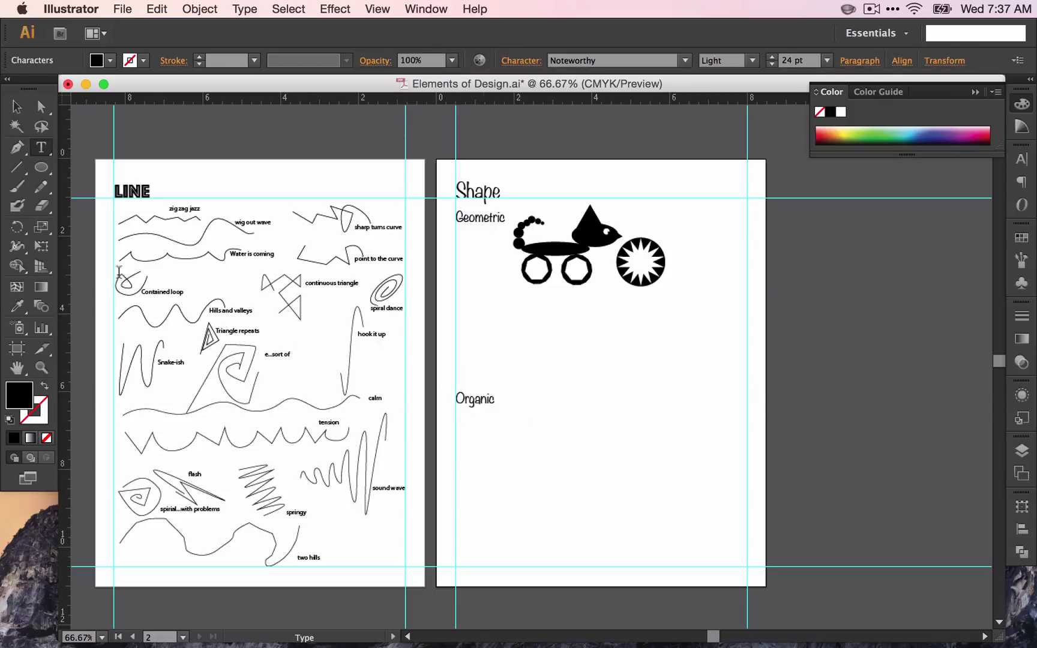
click(18, 155)
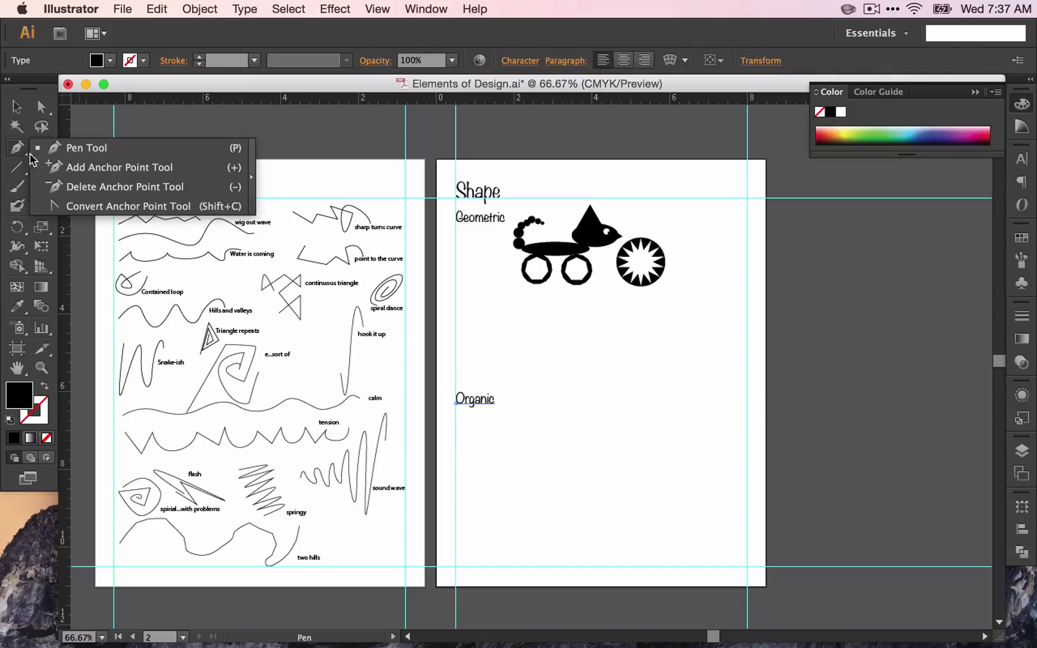
click(65, 153)
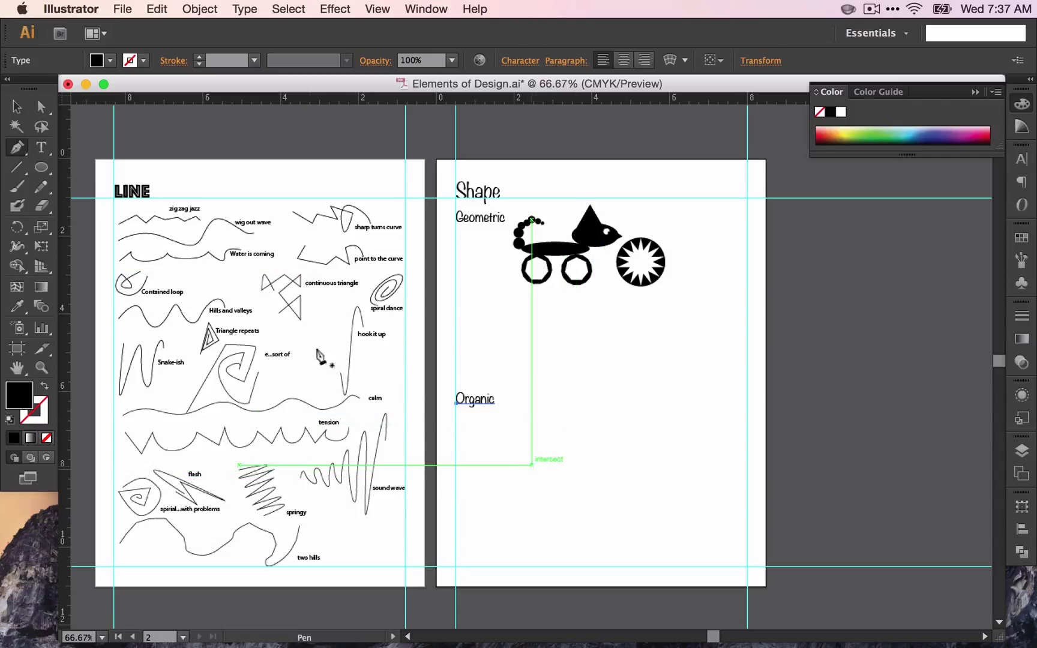
Step: Pen-draw the large closed curved body shape under Organic
click(504, 463)
drag(567, 407, 584, 414)
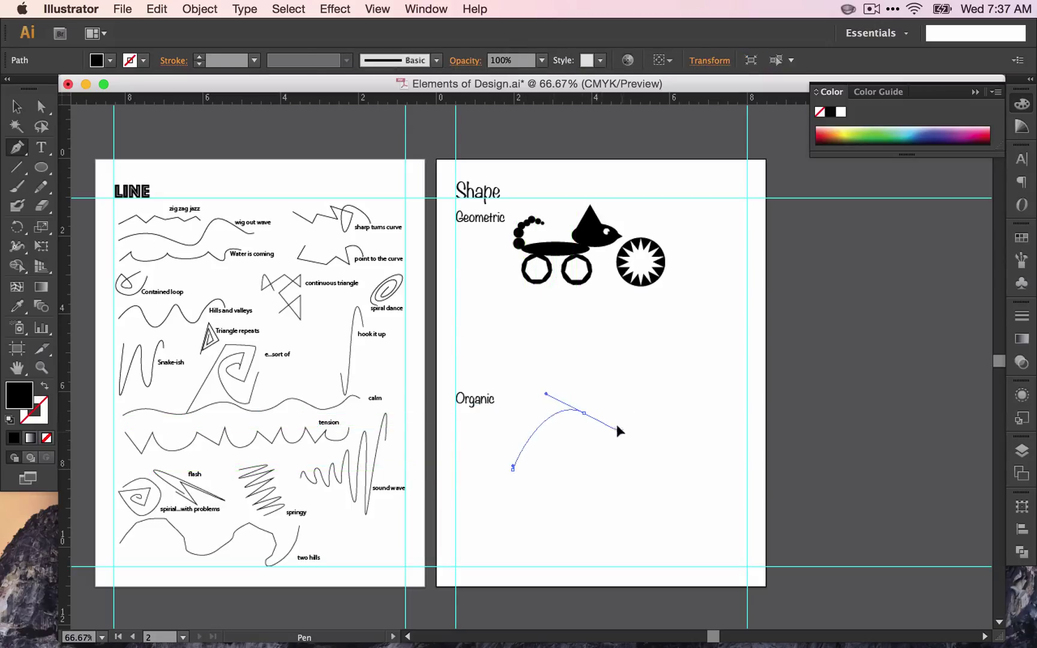
drag(632, 477, 607, 517)
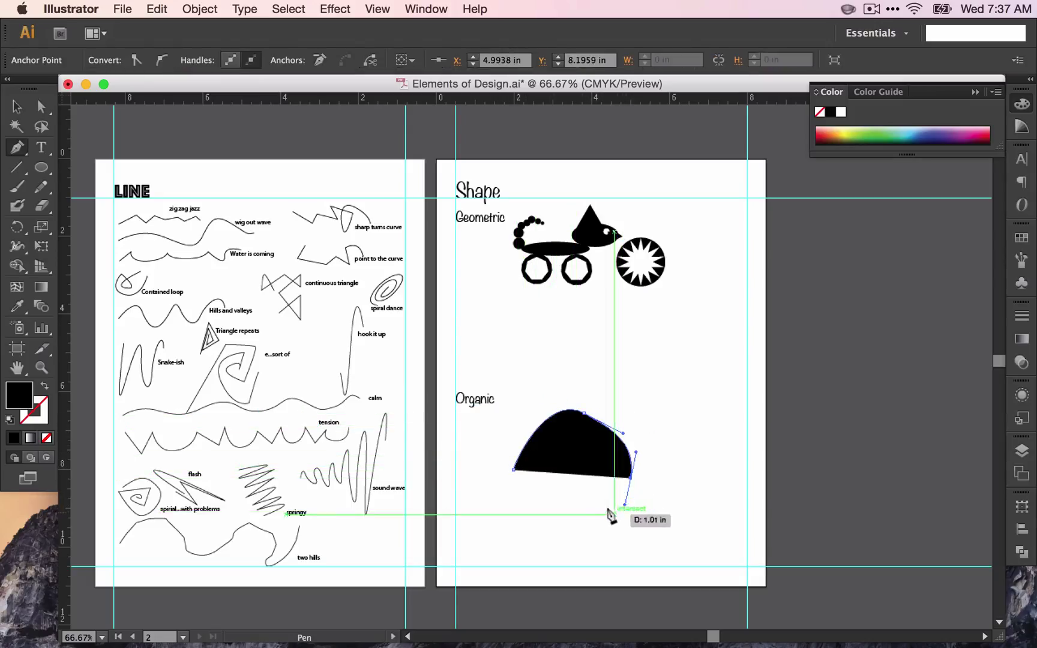
drag(601, 514, 525, 511)
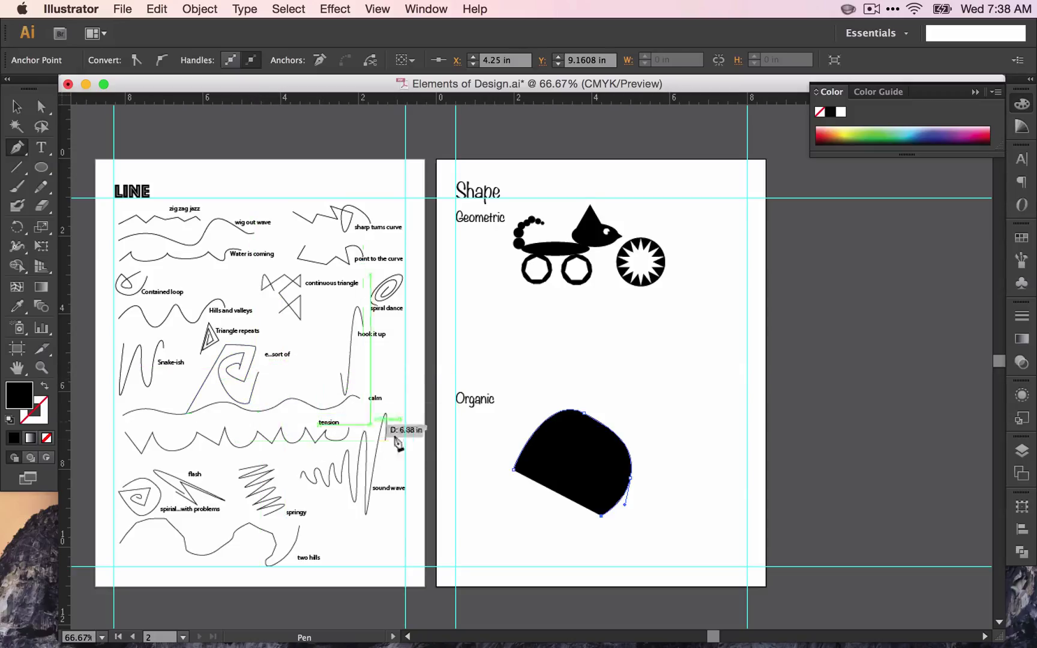
click(513, 470)
mouse_move(503, 461)
mouse_down()
mouse_move(467, 460)
mouse_move(472, 431)
mouse_move(476, 448)
mouse_up()
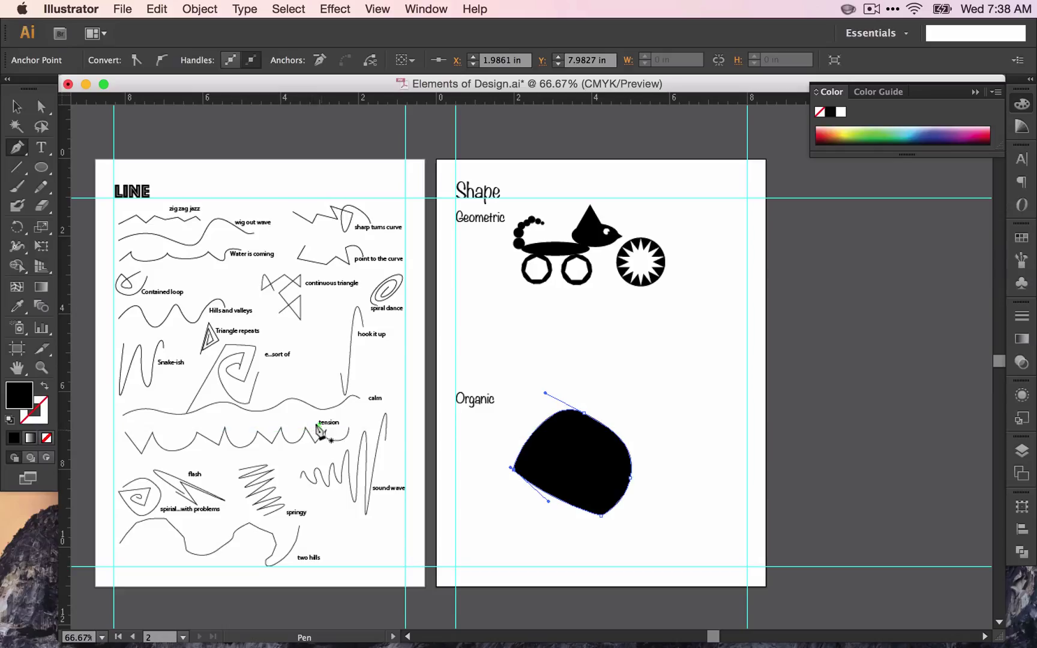
Step: Draw a smaller closed rounded shape at the body's lower right and zoom in
click(634, 483)
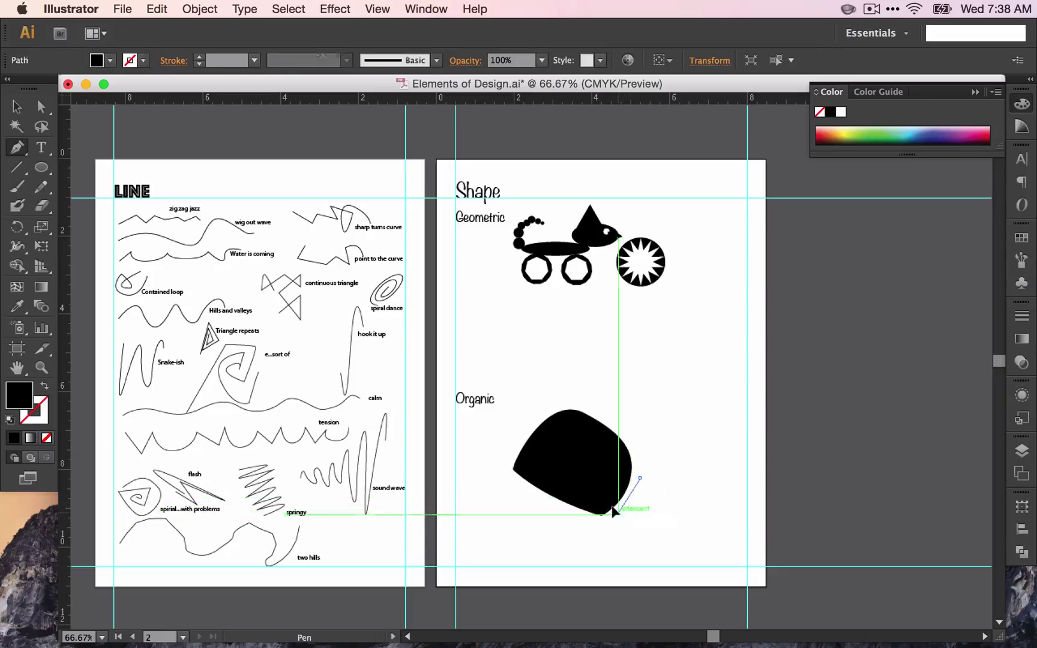
mouse_move(615, 512)
mouse_down()
mouse_move(653, 521)
mouse_move(671, 513)
mouse_up()
click(637, 480)
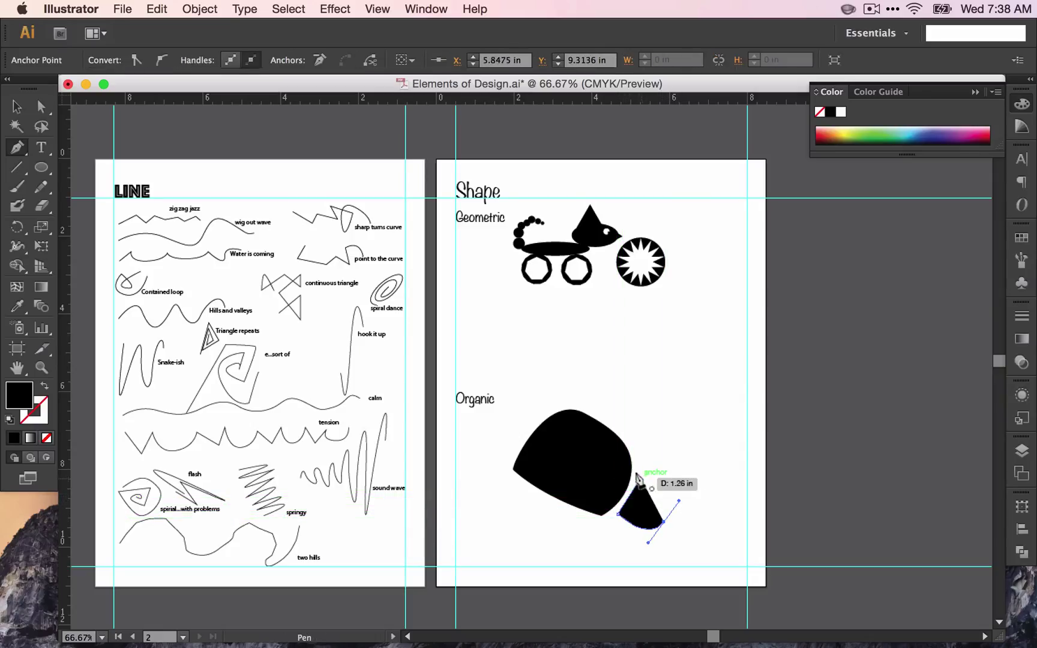
drag(637, 480, 632, 459)
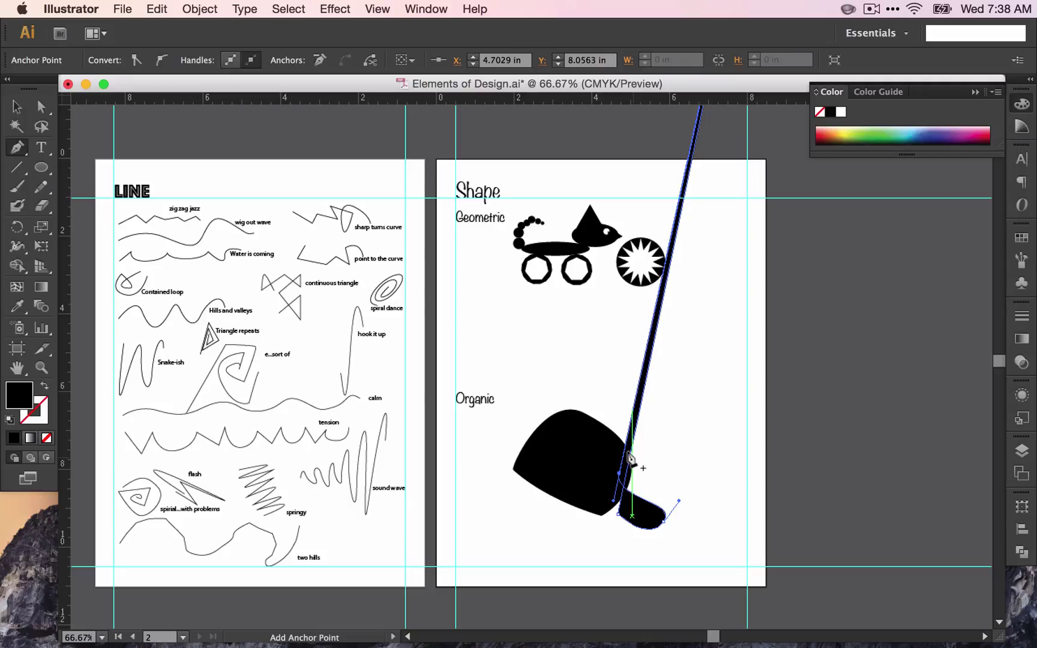
mouse_move(632, 460)
mouse_down()
mouse_move(501, 224)
mouse_move(451, 208)
mouse_up()
key(super+equal)
key(super+equal)
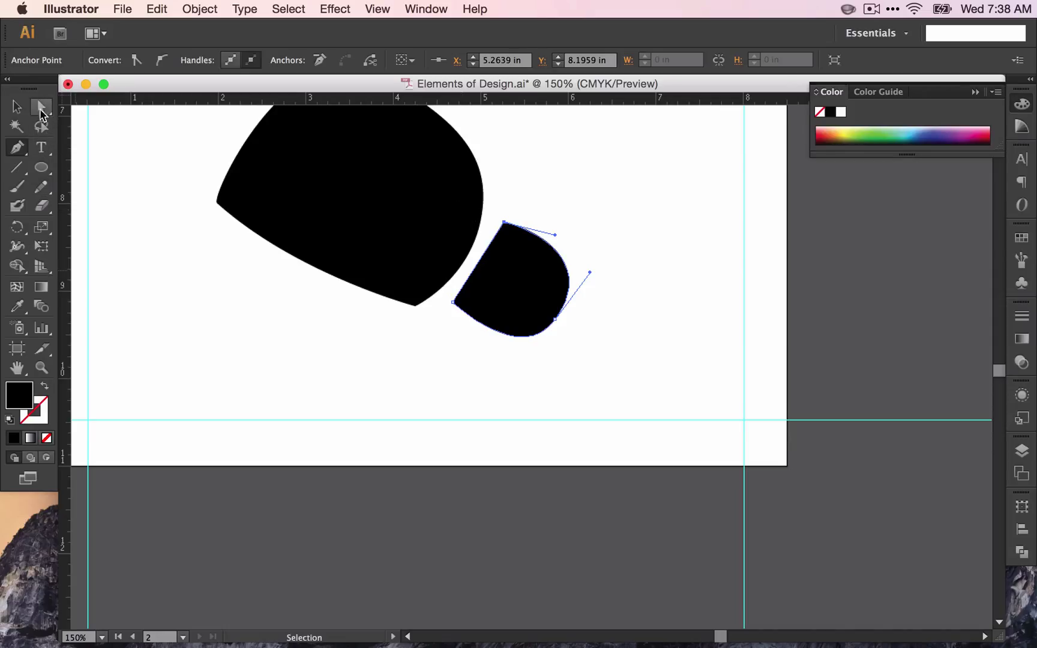
Step: Adjust the small shape's top and lower-left anchors with Direct Selection
click(40, 111)
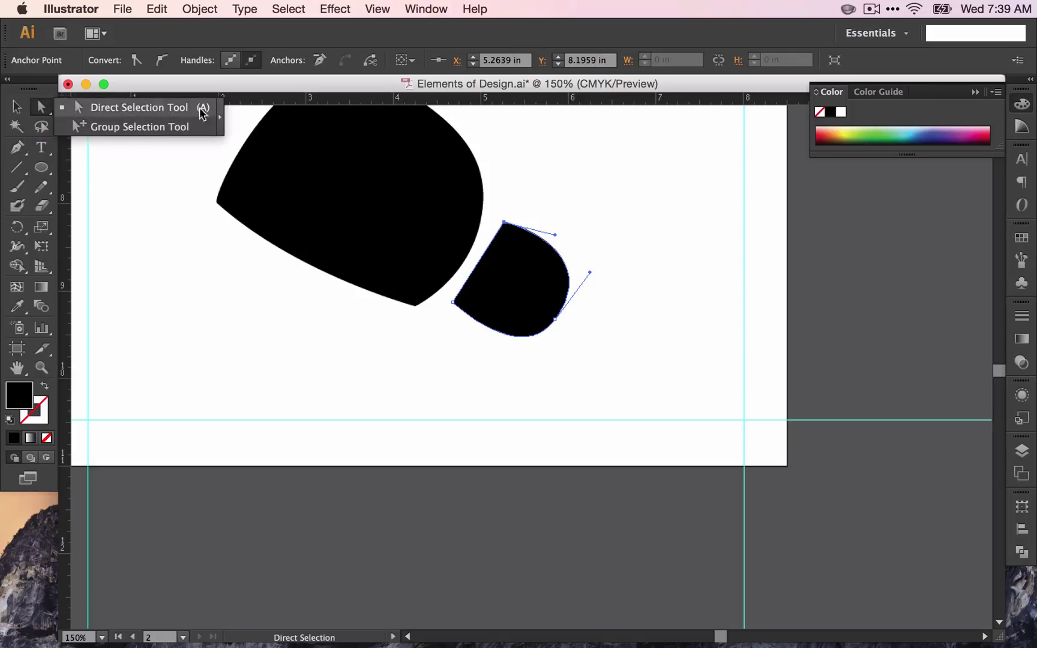
click(502, 218)
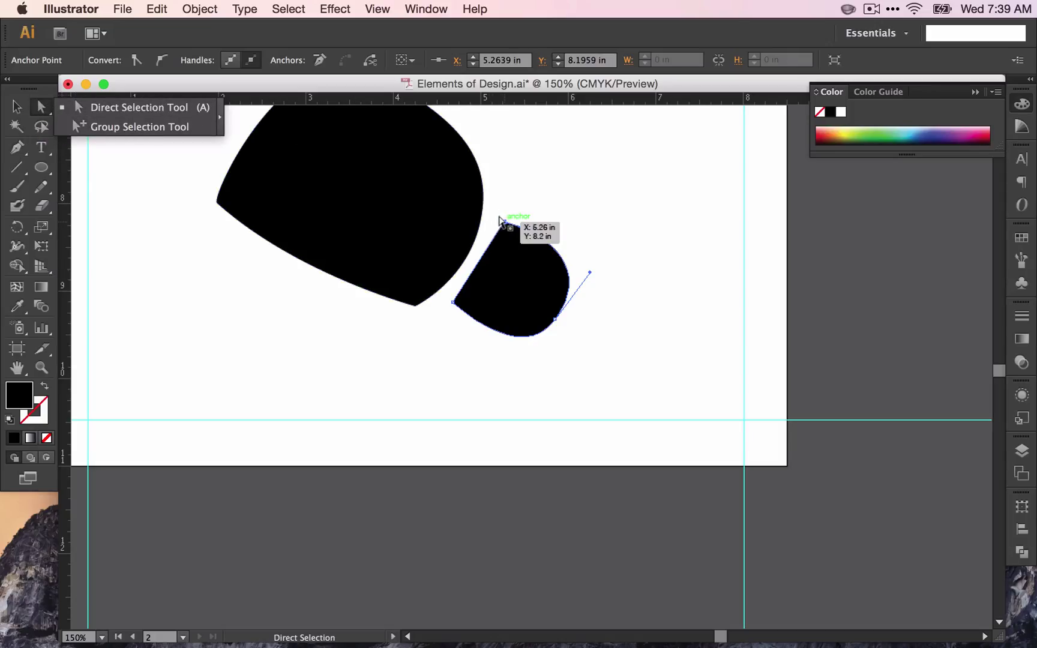
mouse_move(496, 223)
mouse_down()
mouse_move(491, 209)
mouse_move(495, 219)
mouse_move(509, 178)
mouse_up()
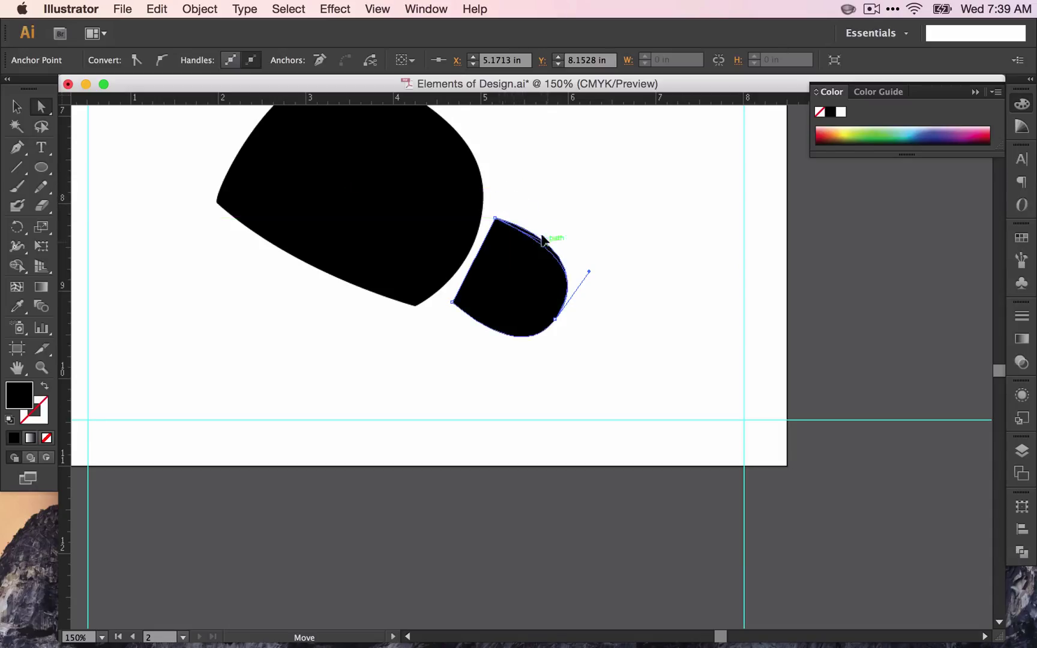
drag(543, 235, 547, 216)
click(453, 300)
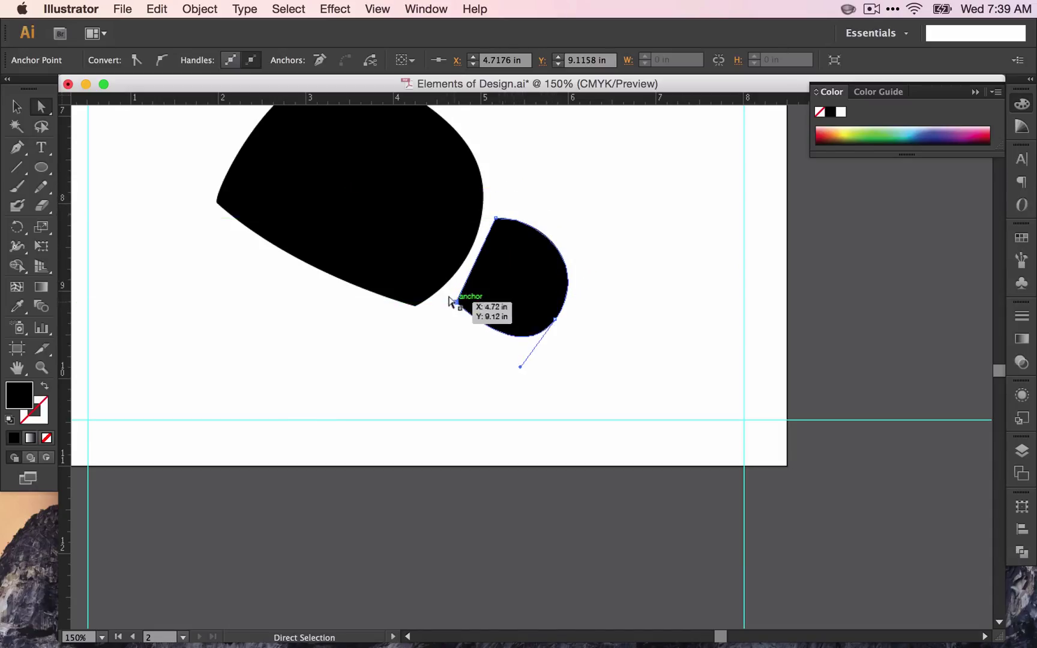
drag(451, 302, 452, 307)
drag(494, 215, 506, 214)
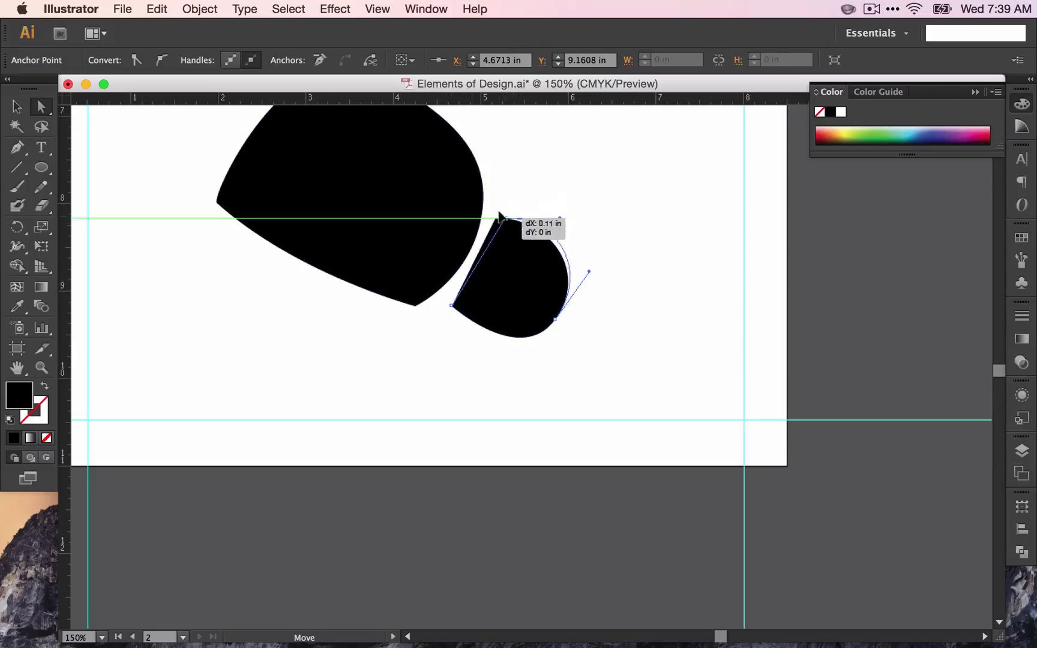
drag(506, 215, 492, 218)
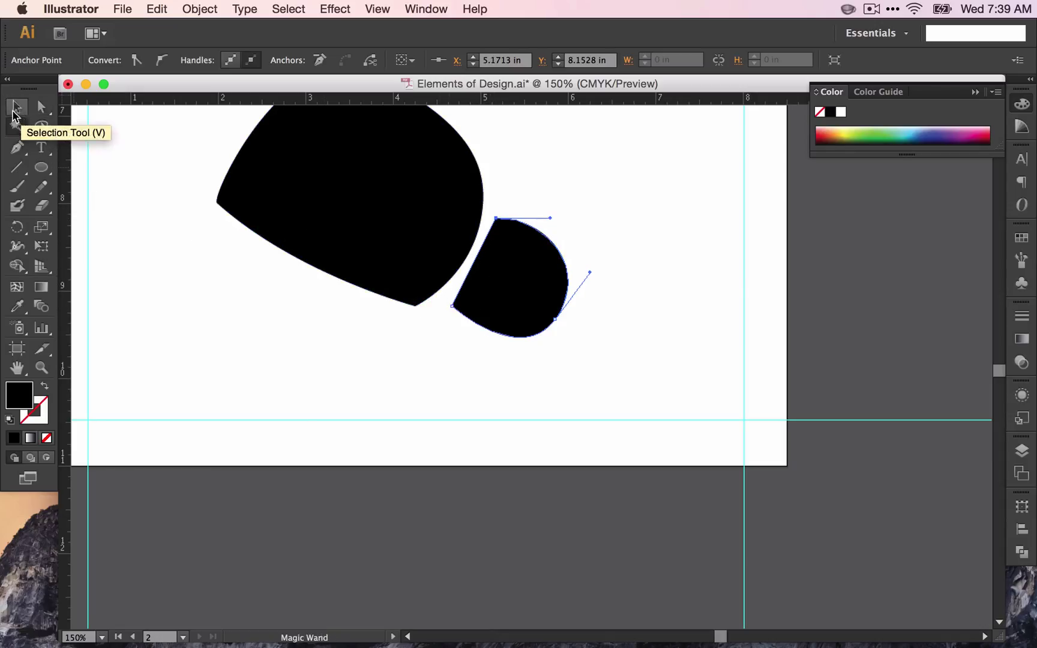
Step: Rotate the head shape about 13 degrees and nudge it against the body
click(17, 106)
mouse_move(499, 272)
mouse_down()
mouse_move(522, 213)
mouse_move(528, 227)
mouse_up()
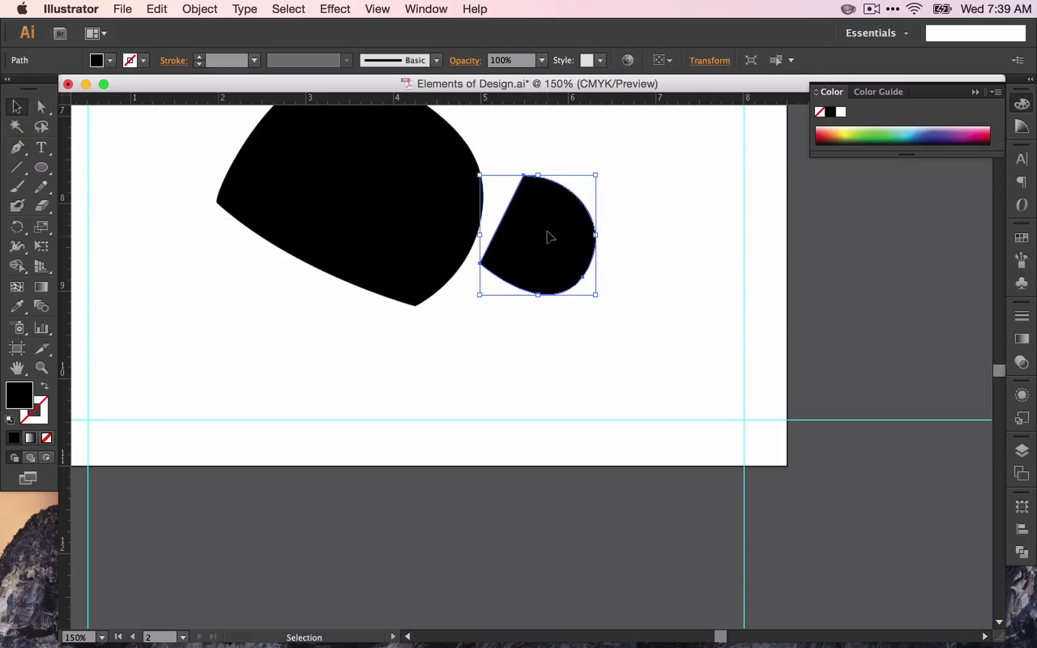
click(593, 296)
click(567, 259)
drag(598, 296, 606, 277)
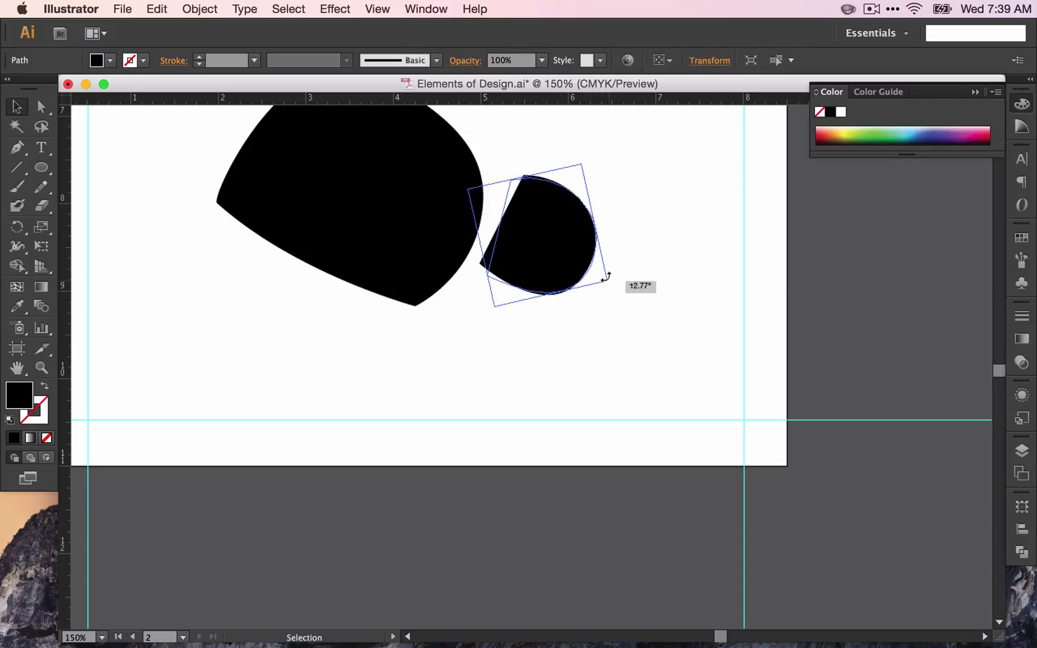
drag(528, 238, 528, 257)
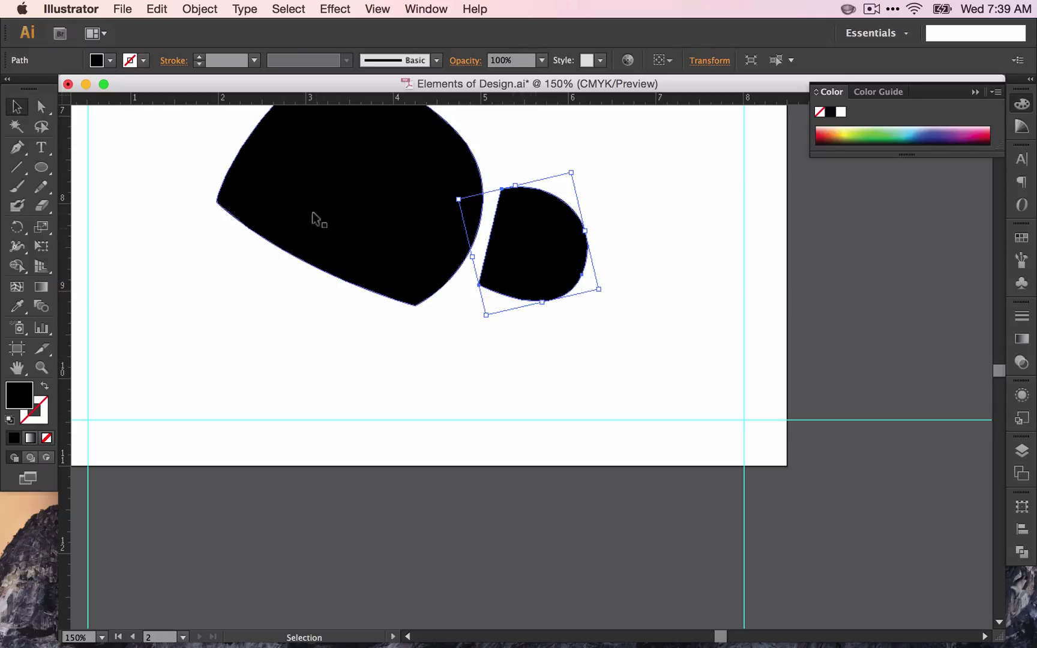
scroll(275, 233, up, 1)
scroll(571, 395, up, 3)
scroll(571, 395, left, 1)
Step: Pen-draw the first two rounded legs beneath the body
key(p)
click(448, 410)
mouse_move(427, 455)
mouse_down()
mouse_move(400, 413)
mouse_move(447, 417)
mouse_move(455, 440)
mouse_up()
click(351, 388)
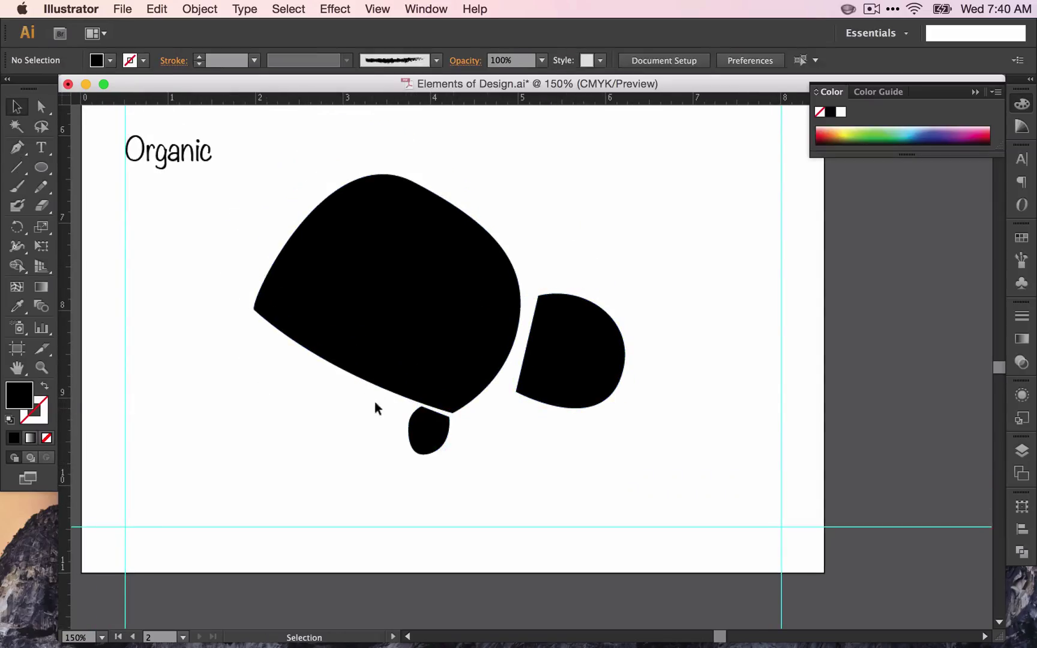
key(p)
click(368, 389)
click(396, 402)
drag(378, 438, 359, 435)
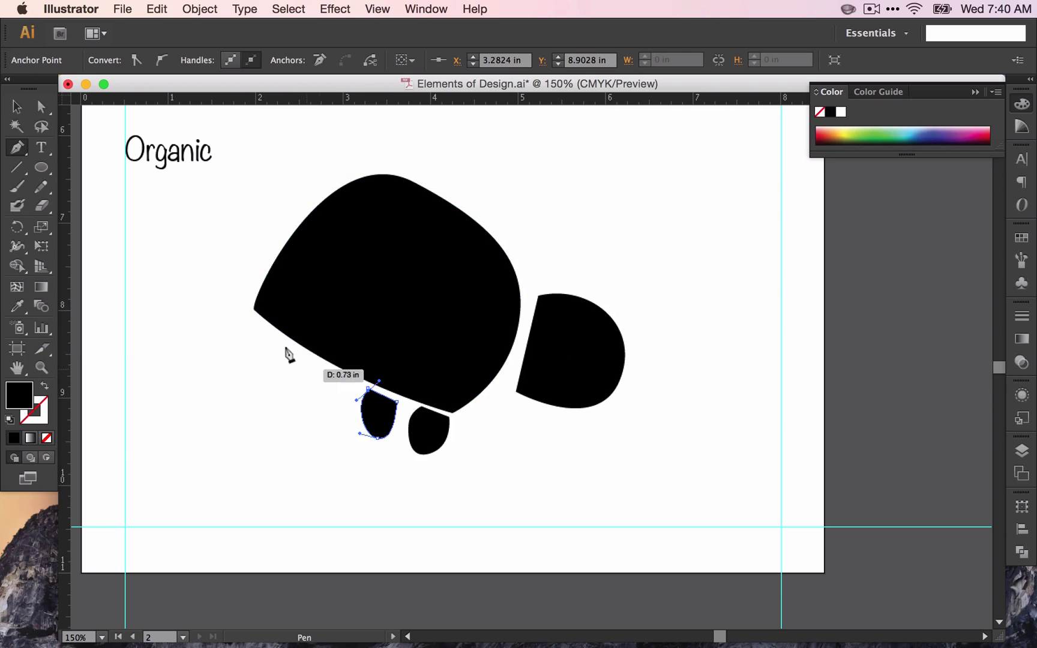
drag(369, 389, 379, 381)
Step: Draw the third and fourth legs and a pointed tail, then zoom out
click(317, 361)
drag(278, 413, 296, 418)
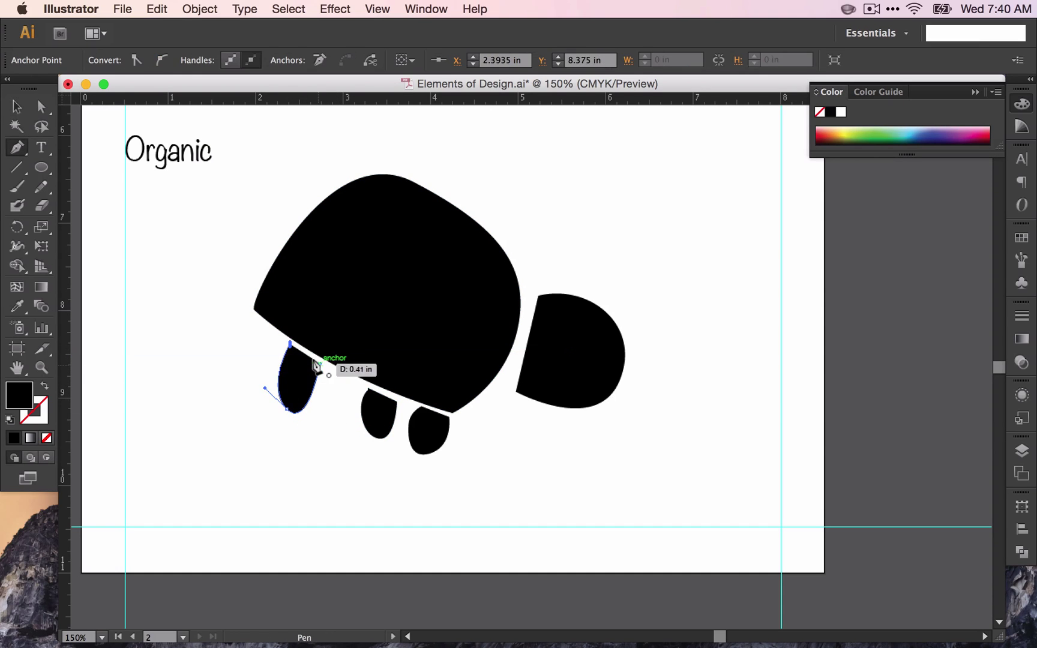
click(279, 349)
click(316, 361)
click(274, 336)
drag(240, 368, 248, 320)
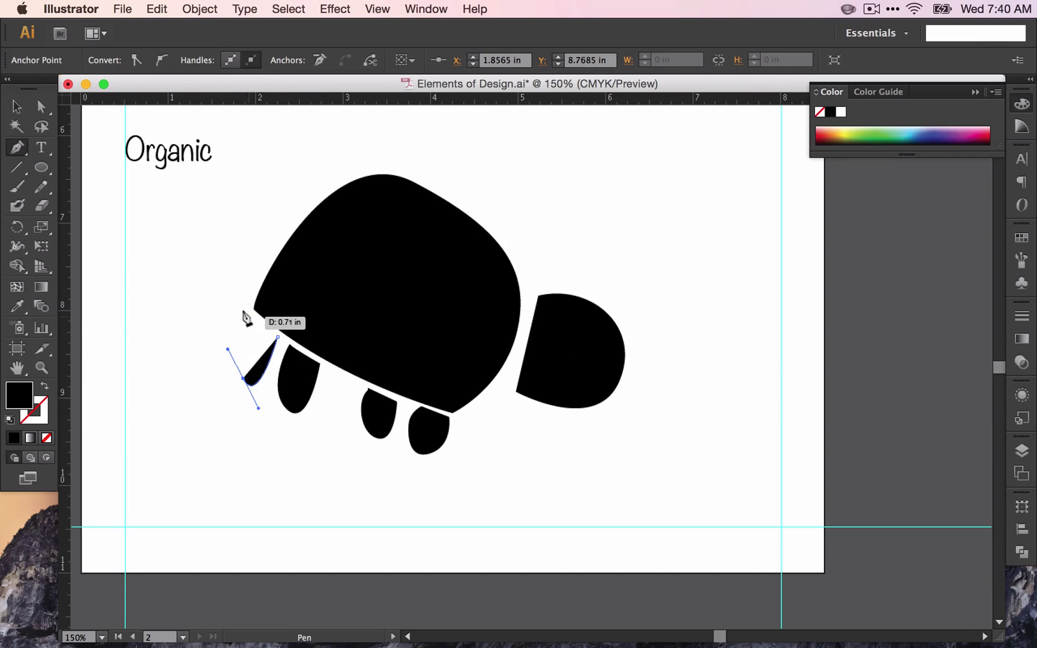
click(275, 337)
mouse_move(219, 266)
mouse_down()
mouse_move(225, 279)
mouse_move(150, 259)
mouse_move(233, 278)
mouse_up()
click(250, 296)
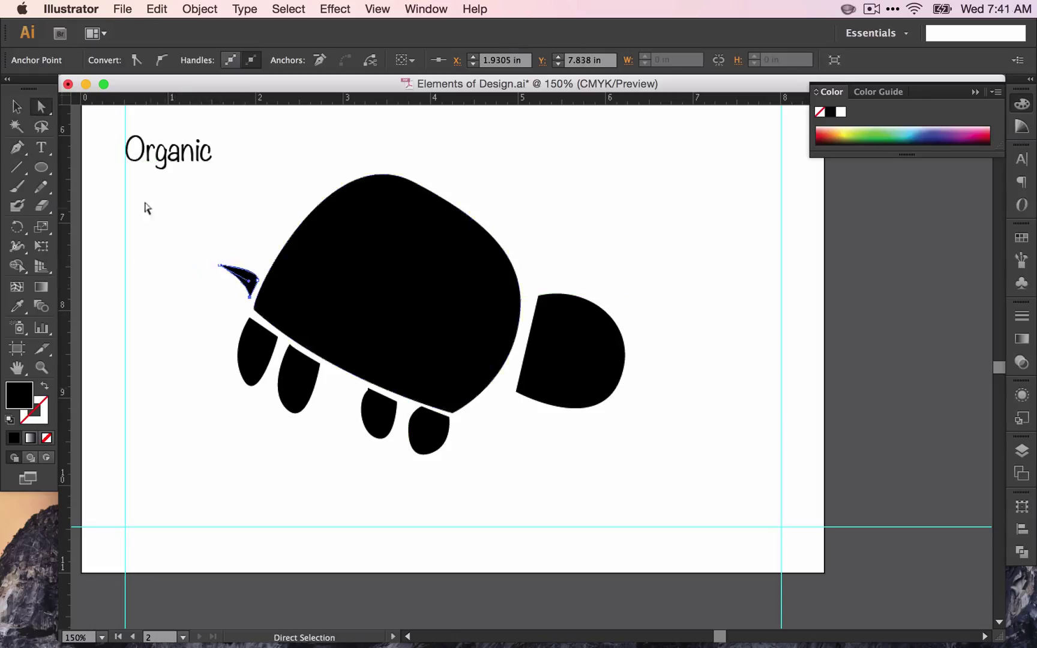
key(v)
key(super+minus)
key(super+minus)
scroll(197, 227, up, 3)
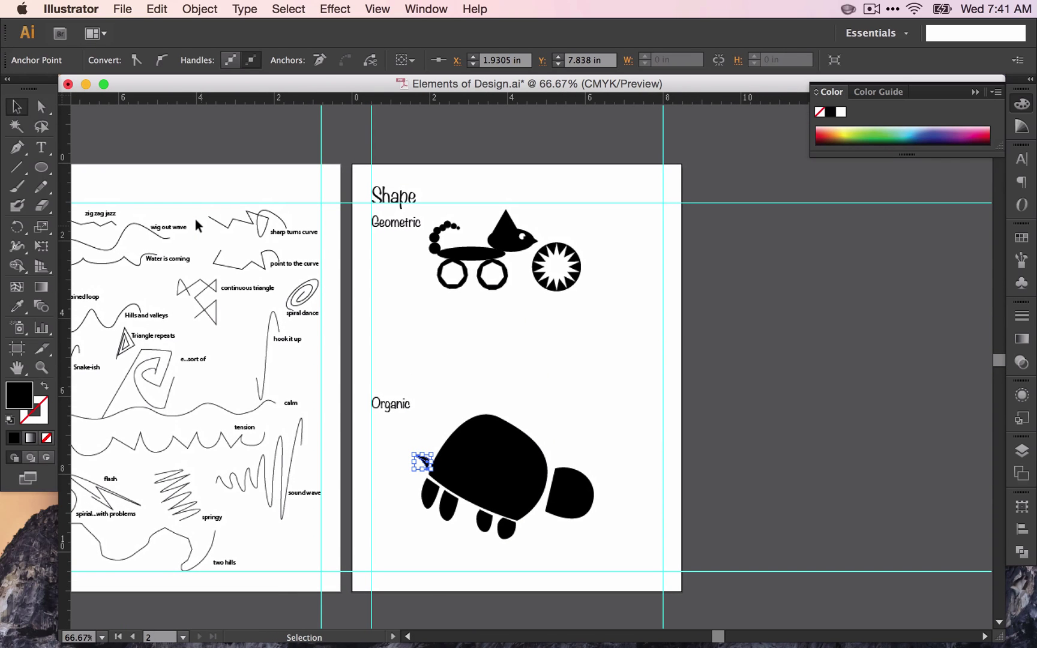